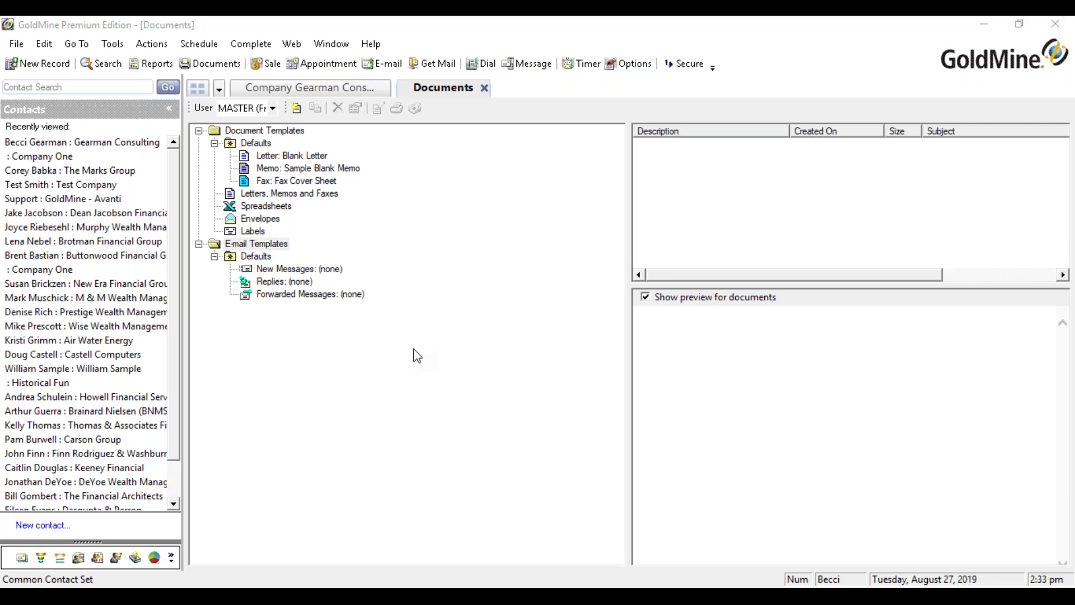
Create a new e-mail template with the subject Test Icons.
right_click(256, 248)
left_click(307, 403)
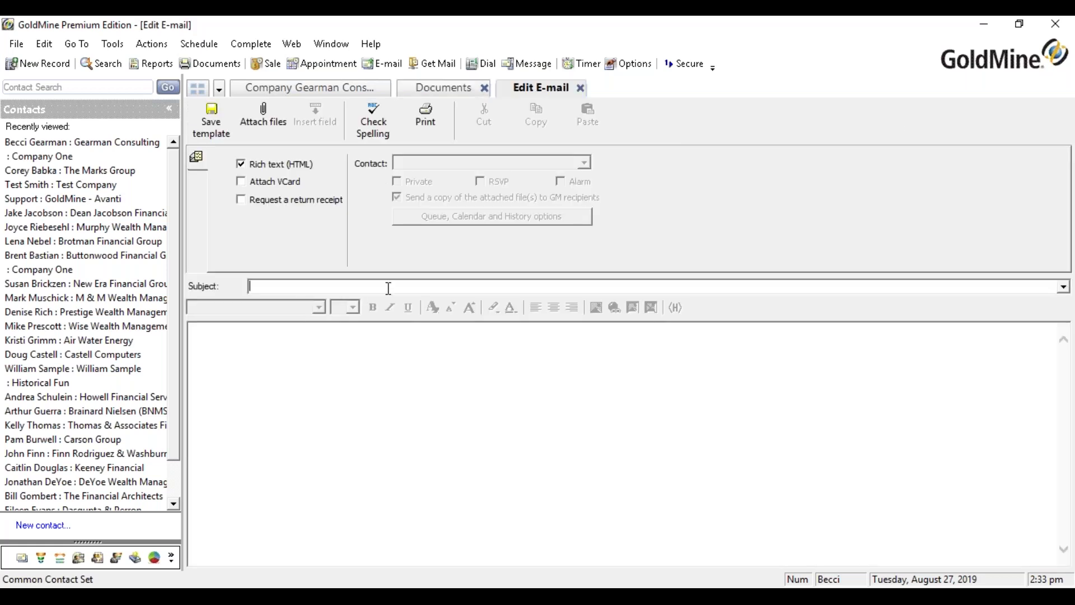
type("Test ")
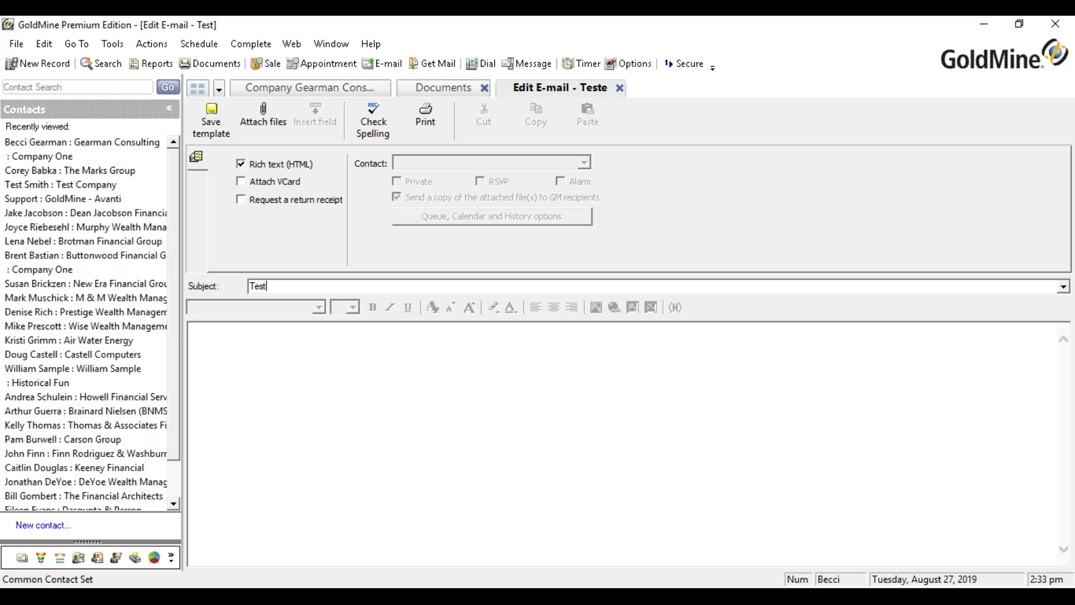
type("Icons")
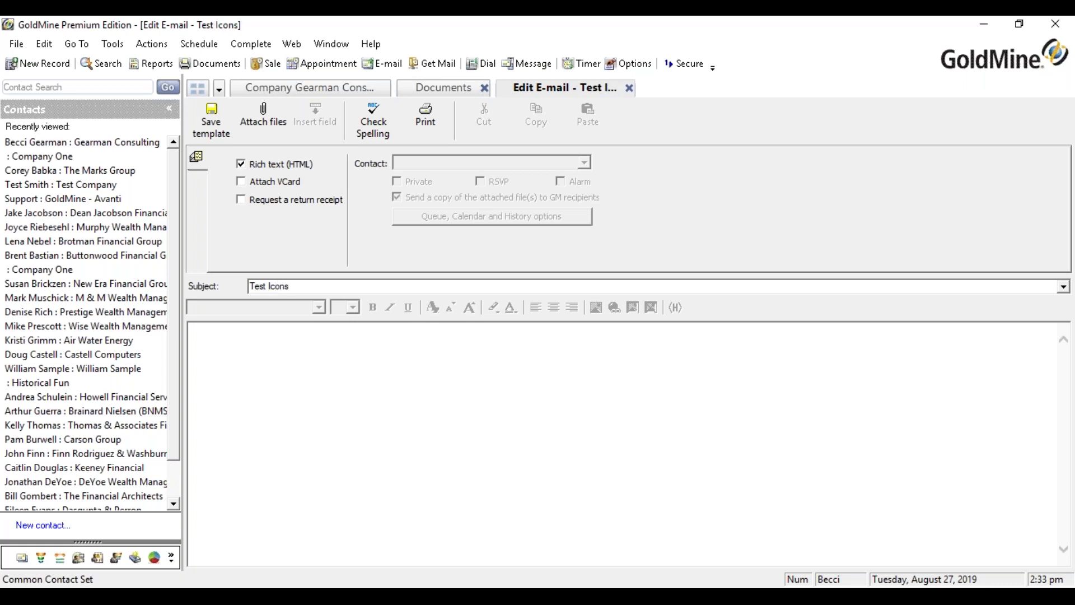
Start inserting a picture in the message body, choosing linkedin.png from the Social Media Email Template folder as its source.
left_click(513, 346)
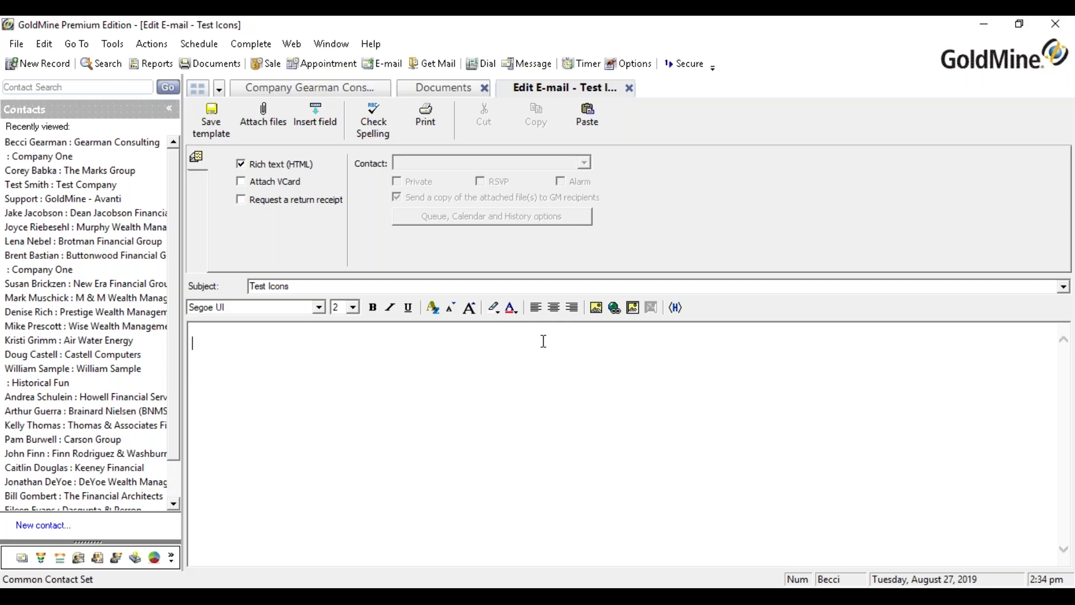
left_click(597, 310)
left_click(619, 280)
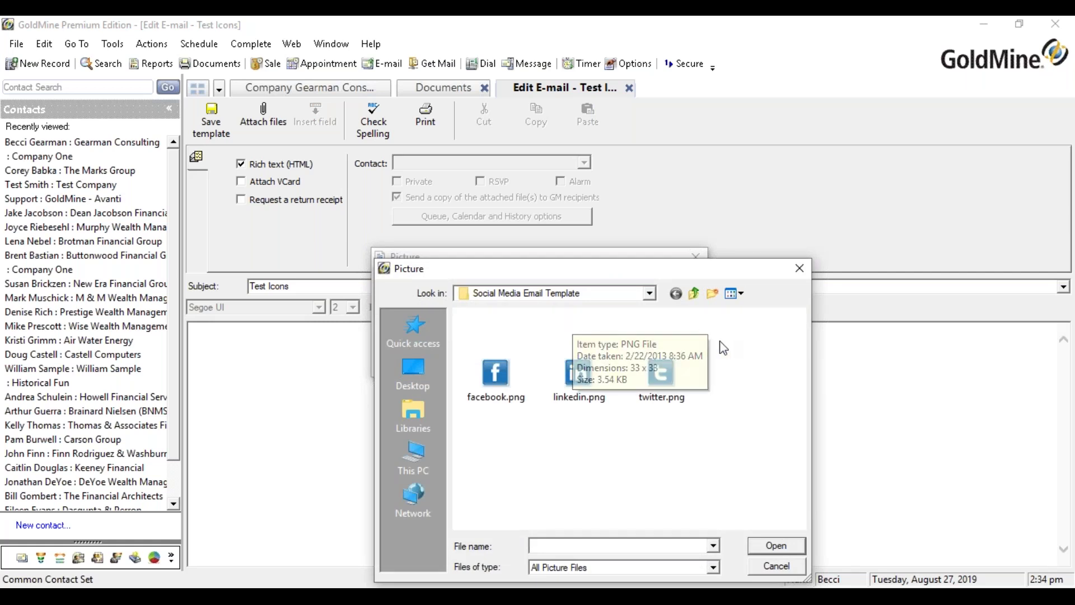
left_click(579, 374)
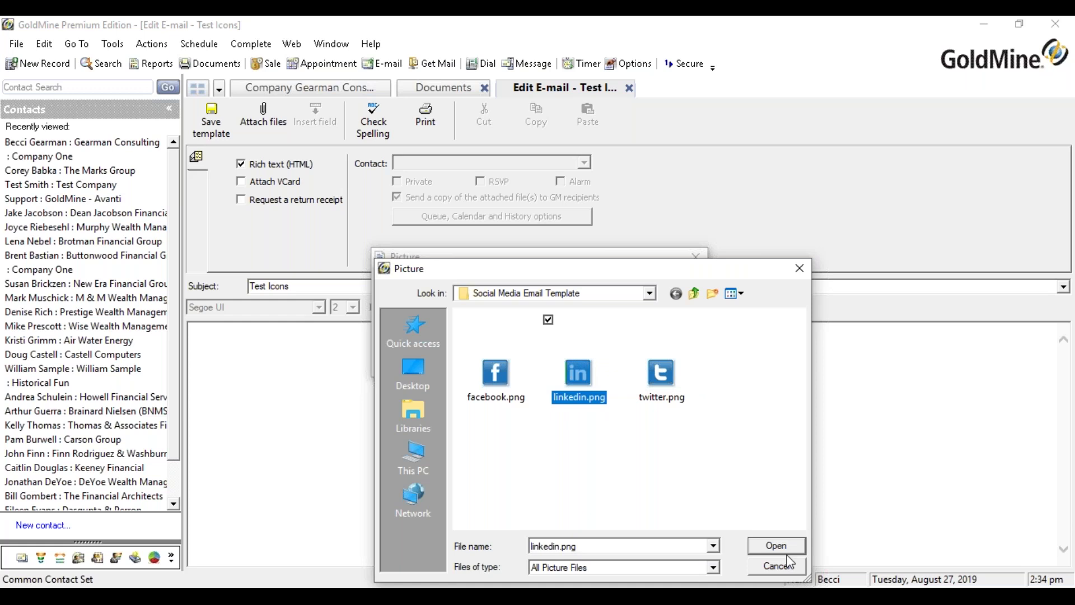
left_click(776, 545)
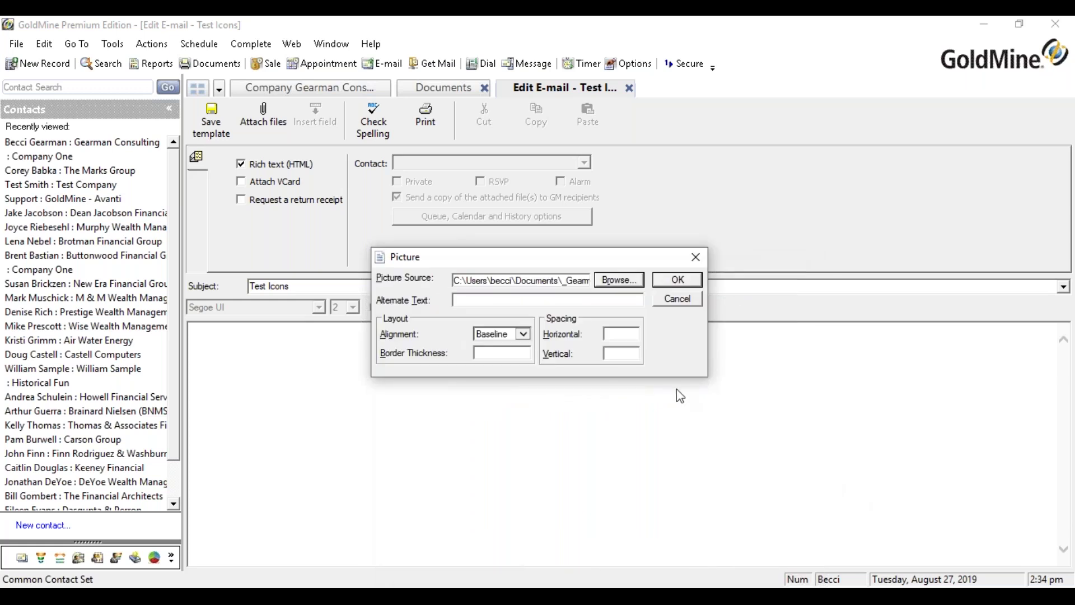
Set the picture's alternate text to LinkedIn and insert it into the template.
left_click(514, 300)
type("LInked")
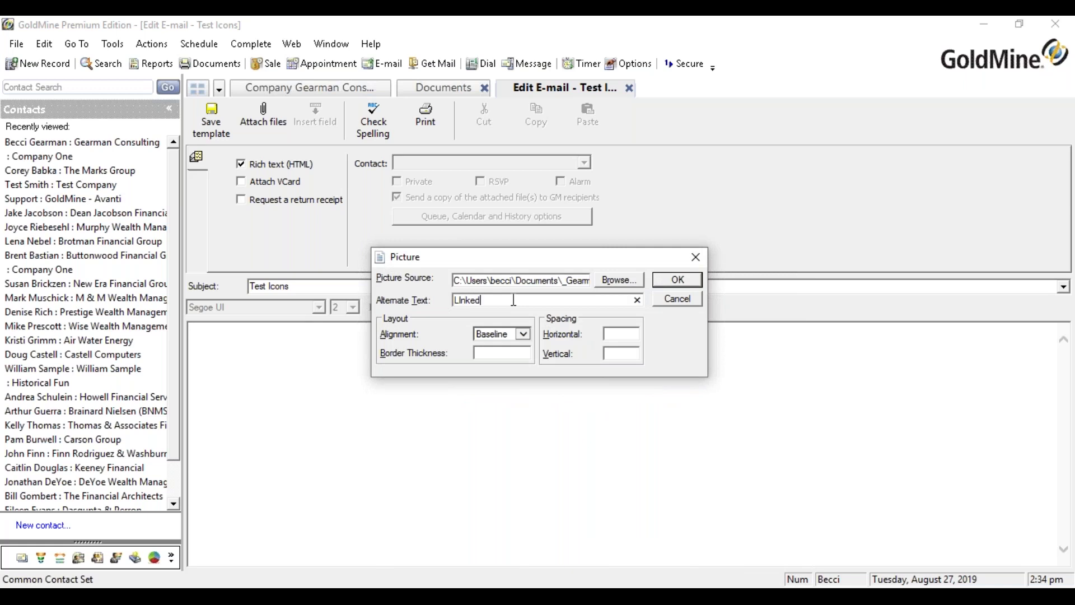
key("BackSpace")
key("BackSpace")
key("BackSpace")
key("BackSpace")
key("BackSpace")
type("inkedIN")
key("BackSpace")
key("BackSpace")
type("In")
key("BackSpace")
type("n")
left_click(687, 287)
left_click(678, 280)
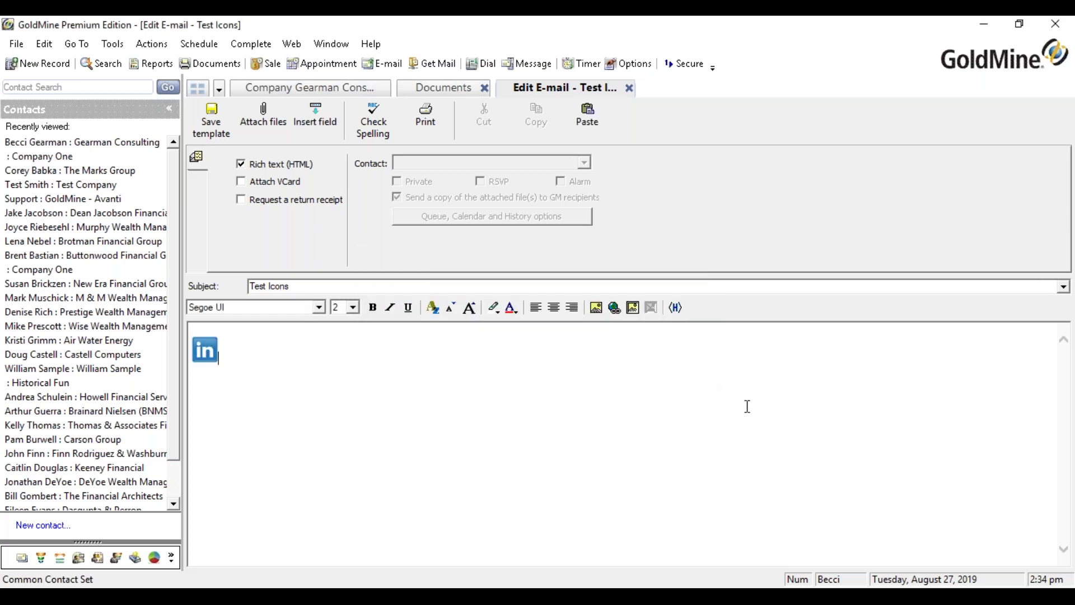
left_click(205, 349)
key("Right")
left_click(596, 308)
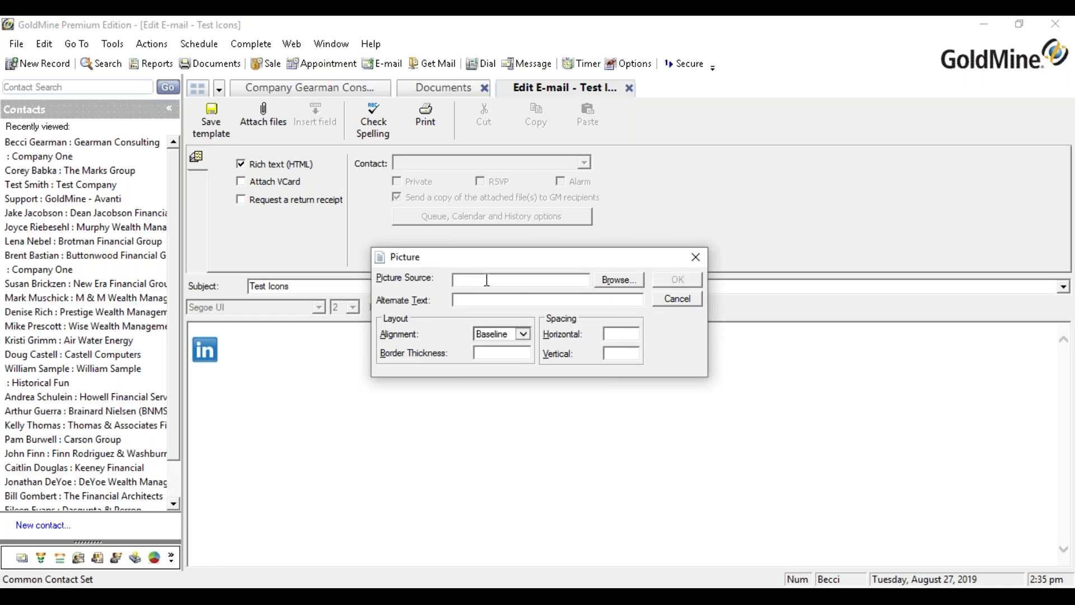
left_click(619, 280)
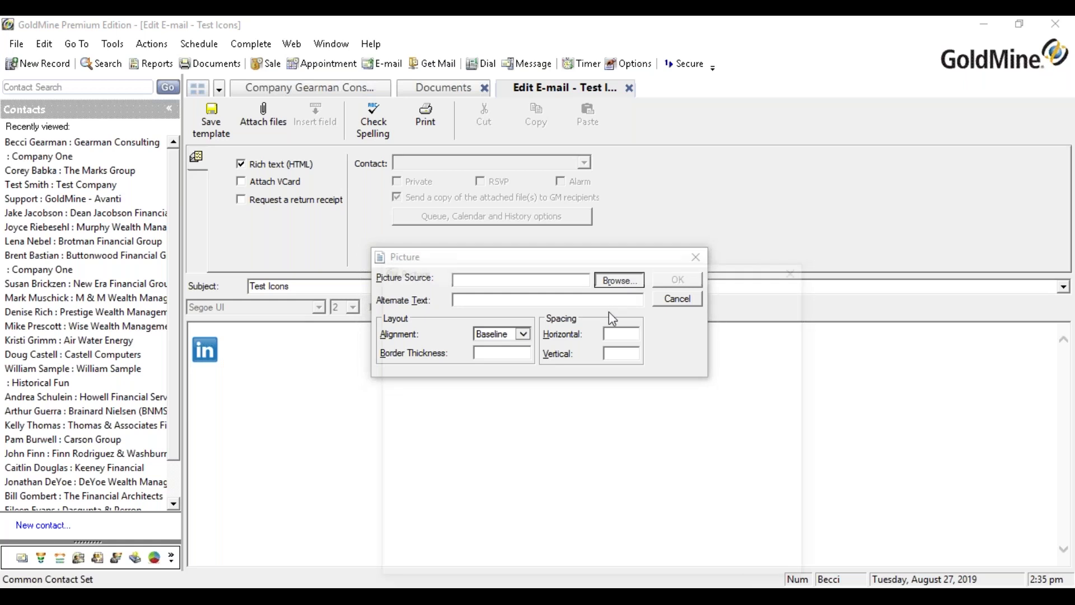
double_click(581, 378)
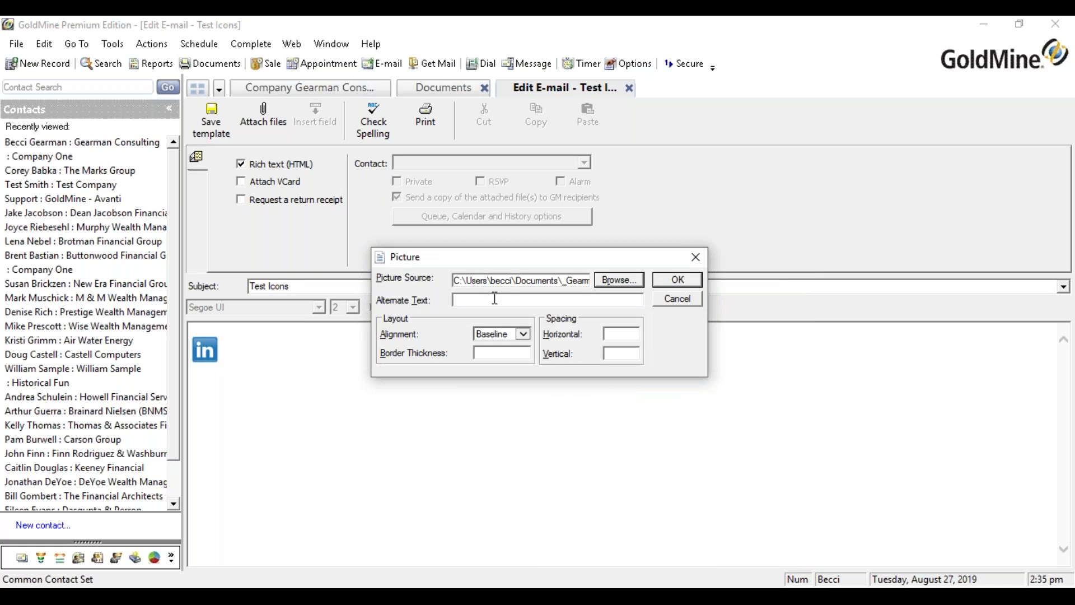
left_click(676, 303)
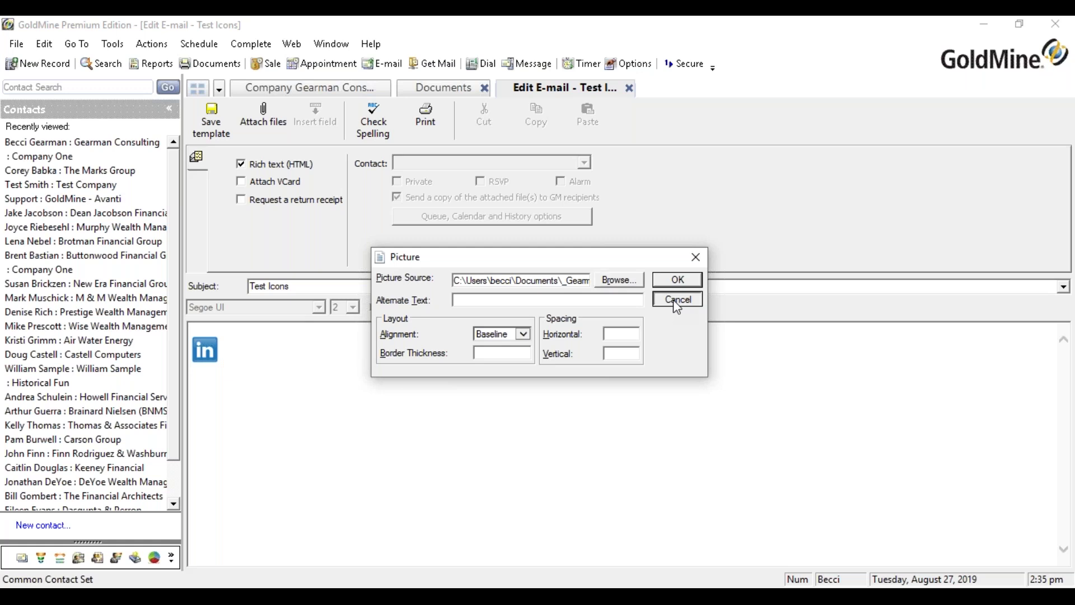
Hyperlink the LinkedIn icon to the LinkedIn profile URL copied from the other window, keeping the http: link type.
left_click(205, 349)
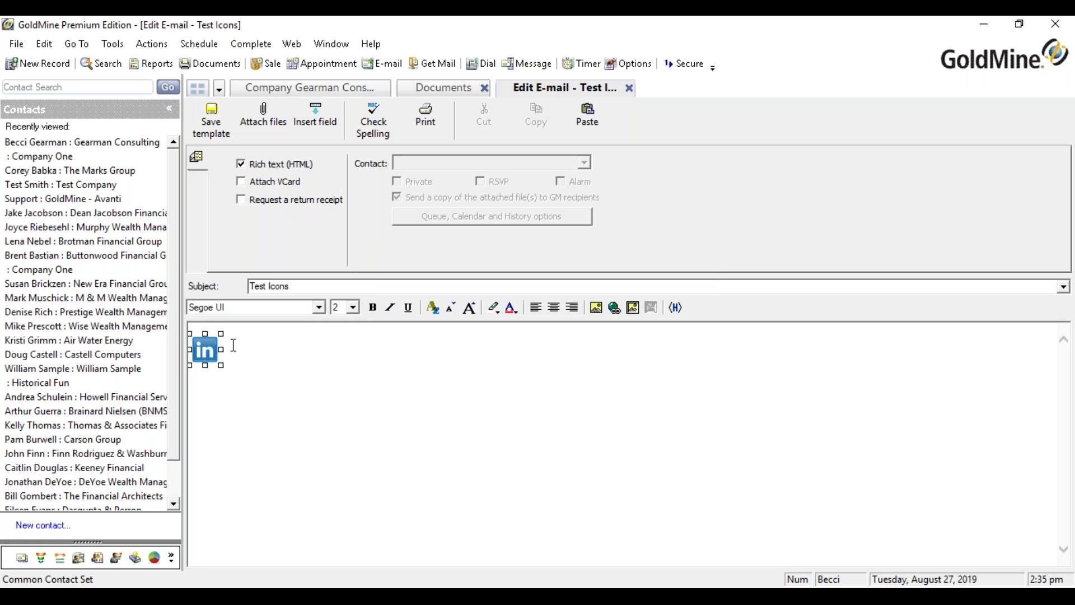
left_click(618, 314)
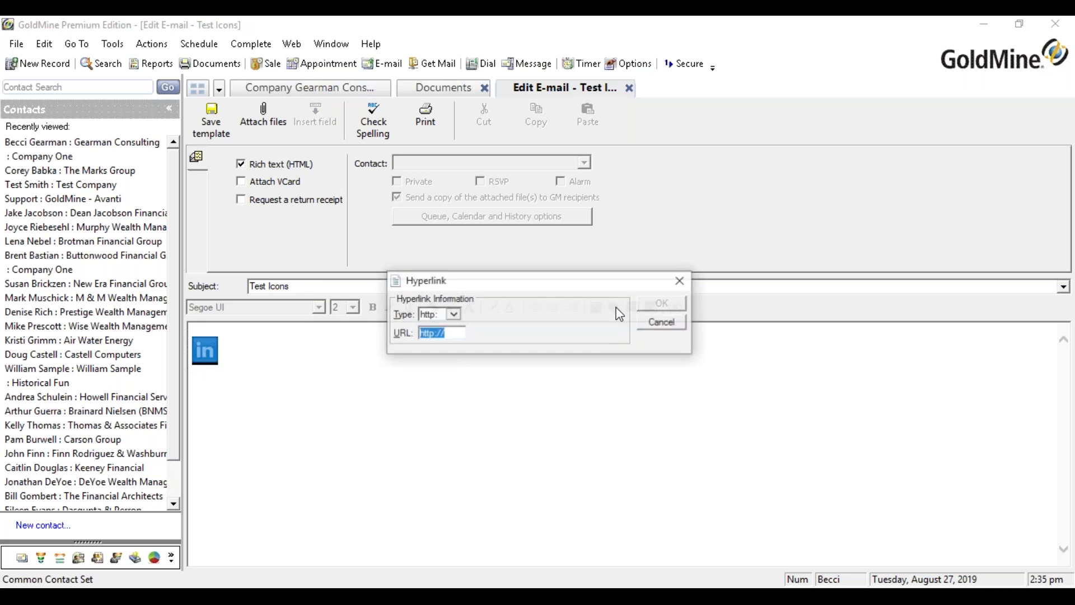
left_click(454, 316)
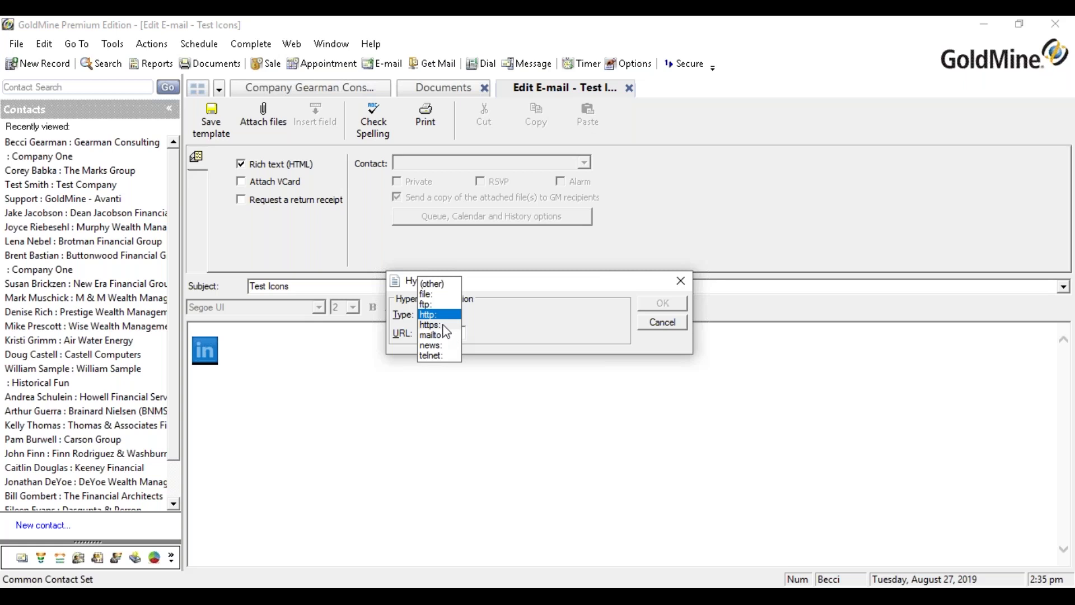
left_click(543, 330)
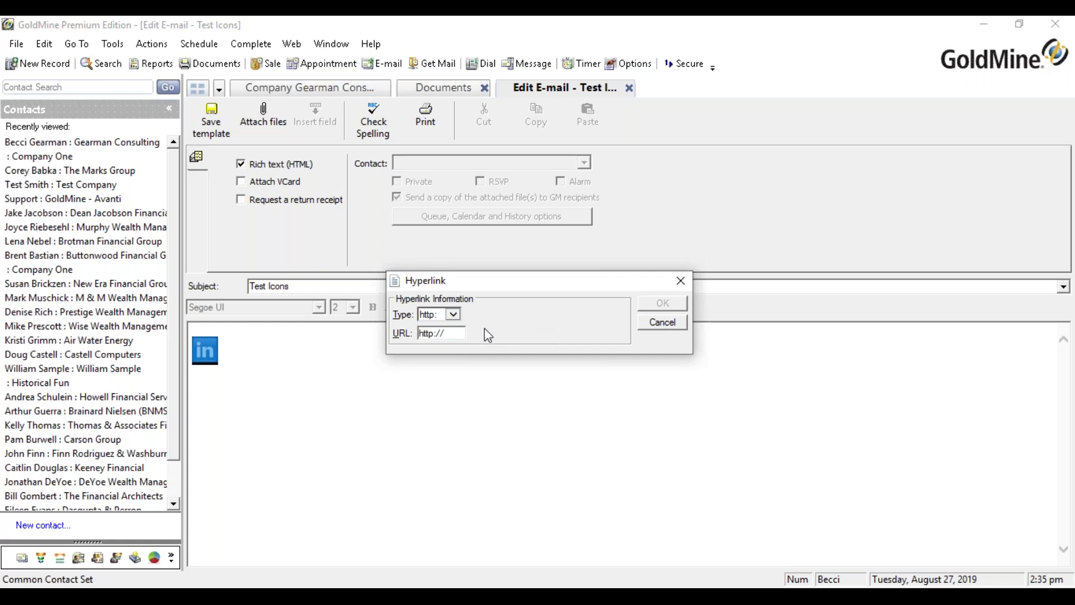
key("alt+Tab")
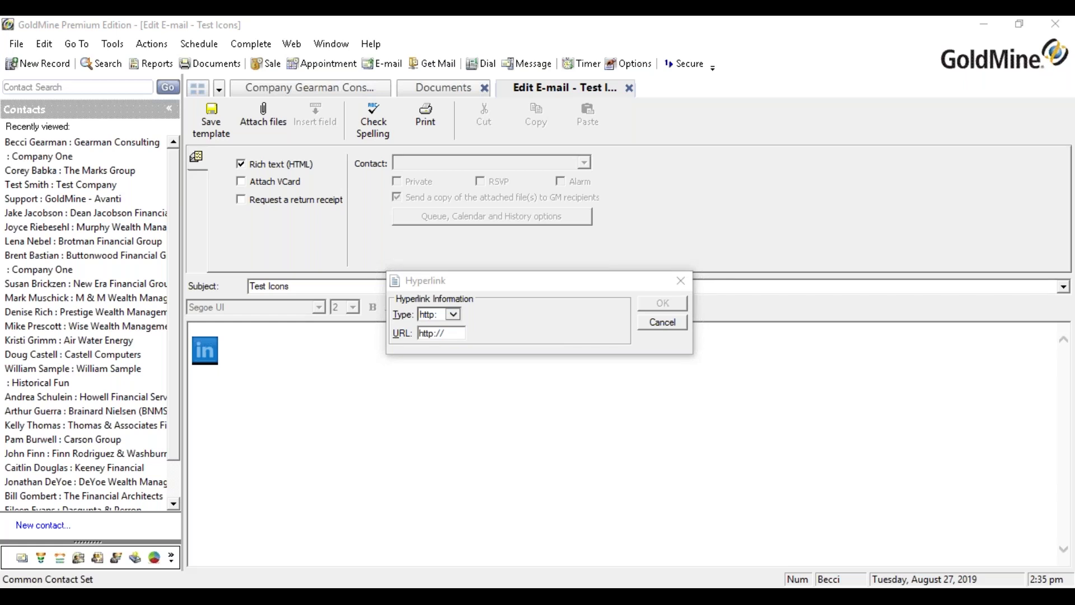
left_click_drag(457, 333, 419, 334)
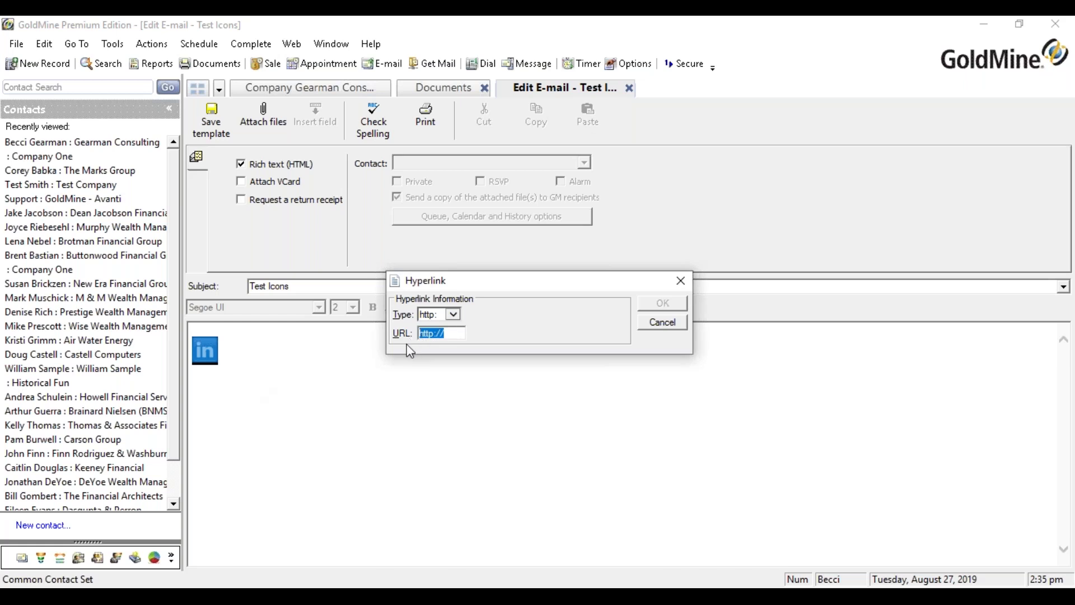
key("ctrl+v")
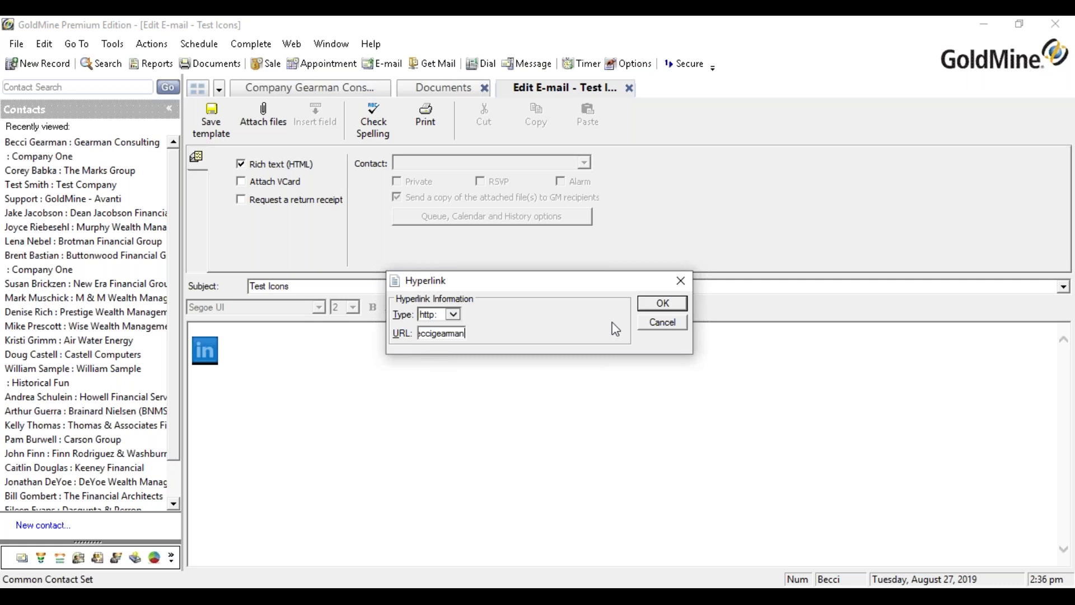
left_click(660, 303)
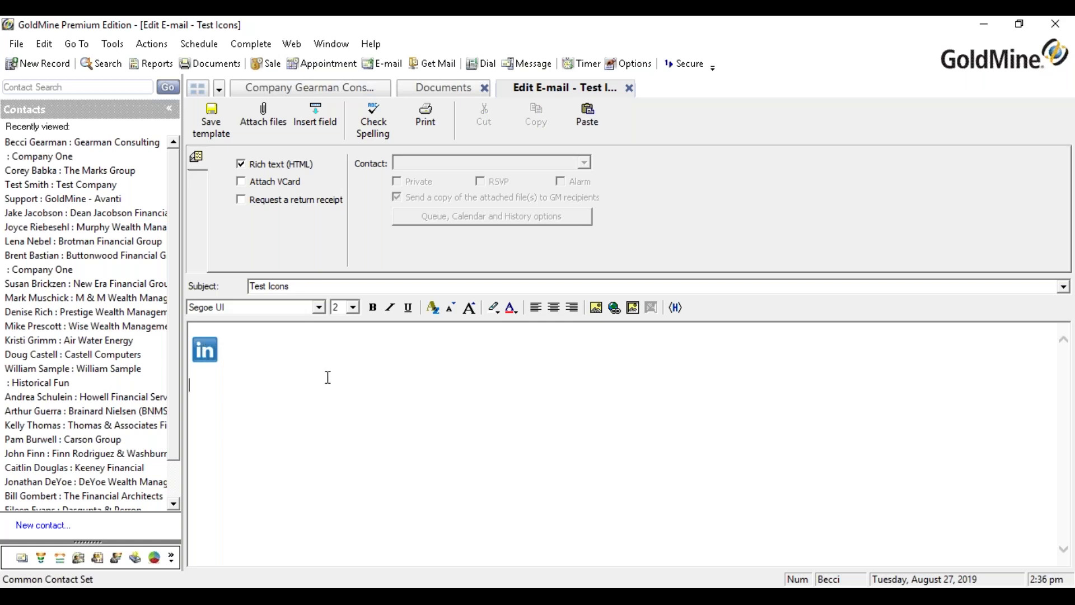
Save the e-mail template without running a mail merge, and select Test Icons among the e-mail templates.
left_click(214, 119)
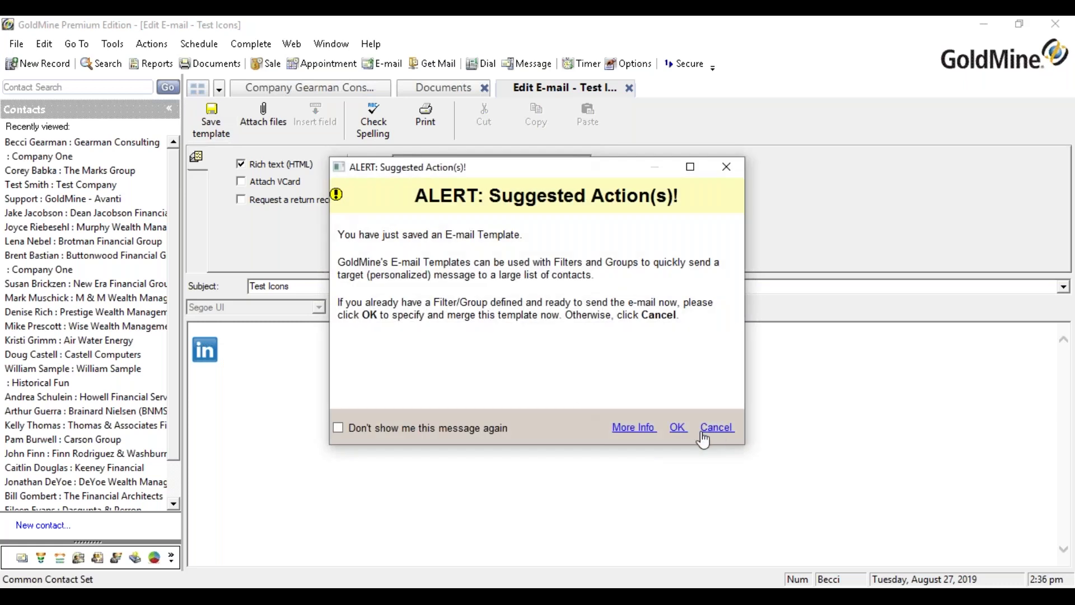
left_click(677, 427)
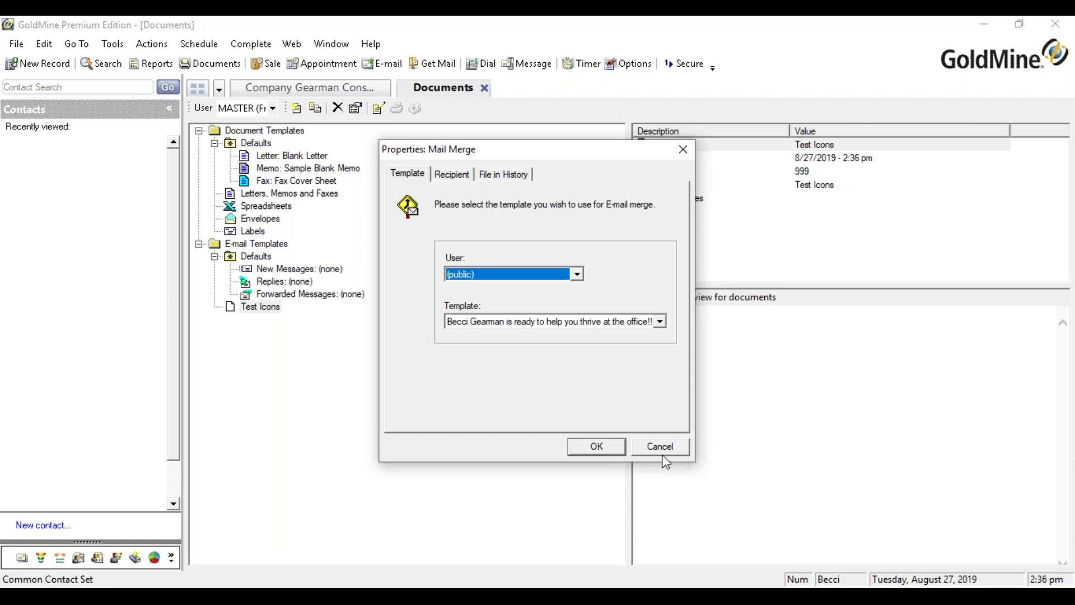
left_click(660, 447)
left_click(261, 308)
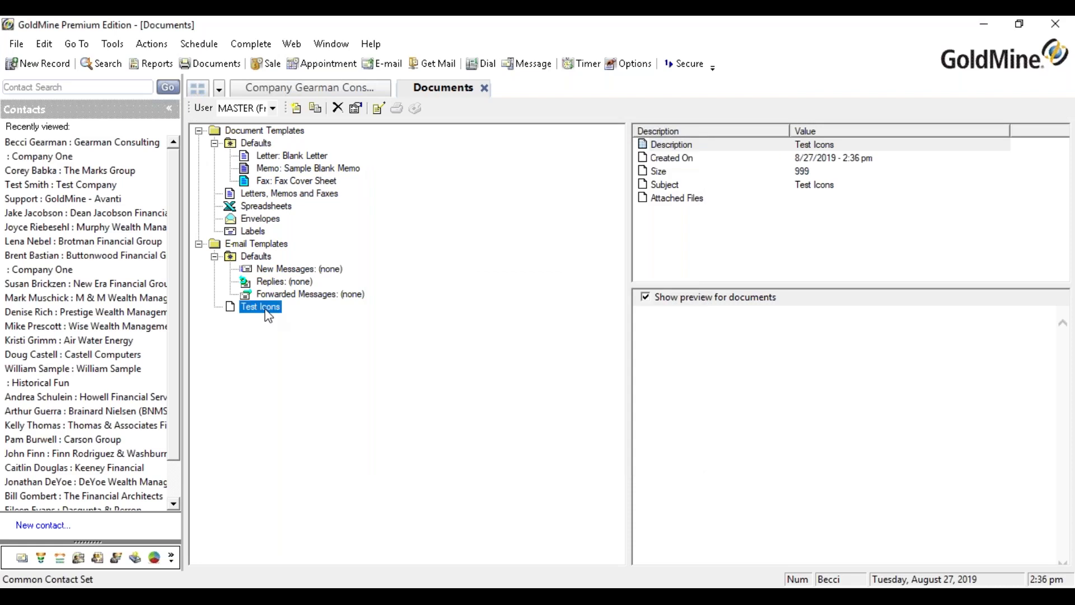
left_click(263, 307)
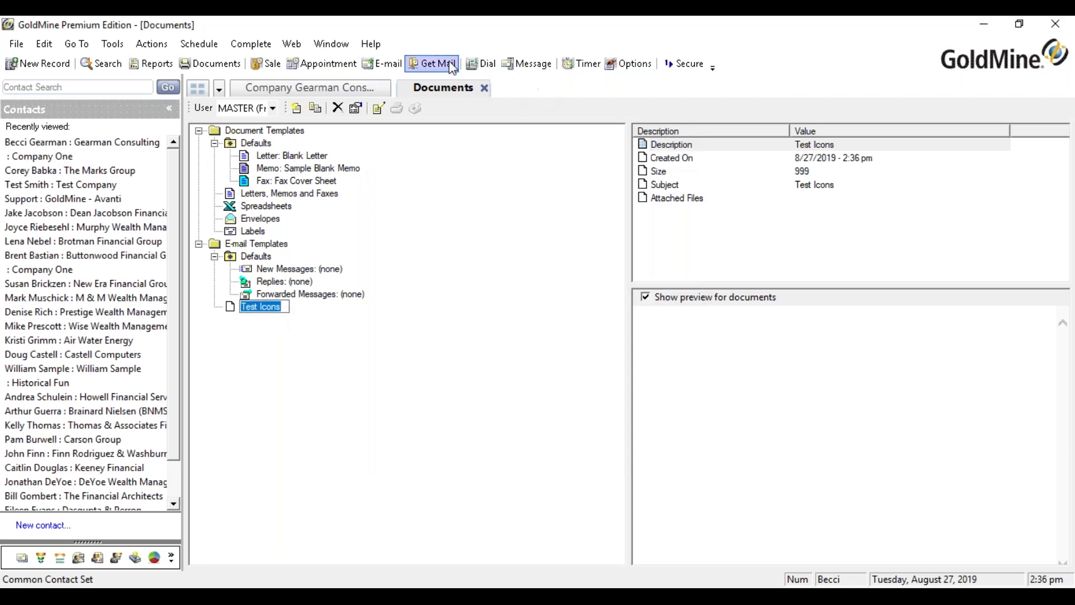
left_click(461, 133)
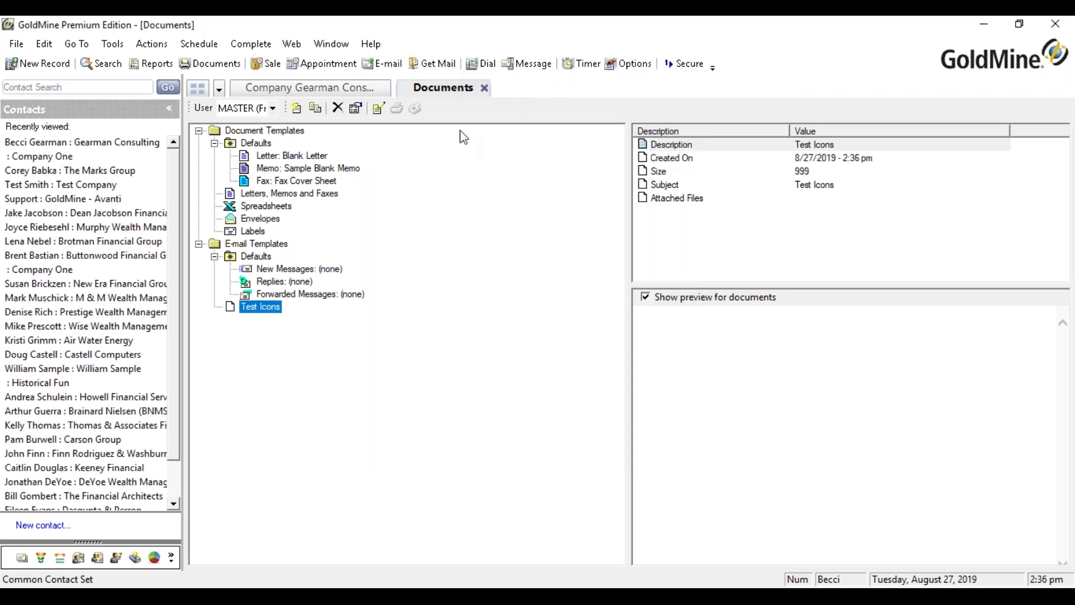
Start a new e-mail to the contact and examine the templates offered for its subject.
left_click(439, 66)
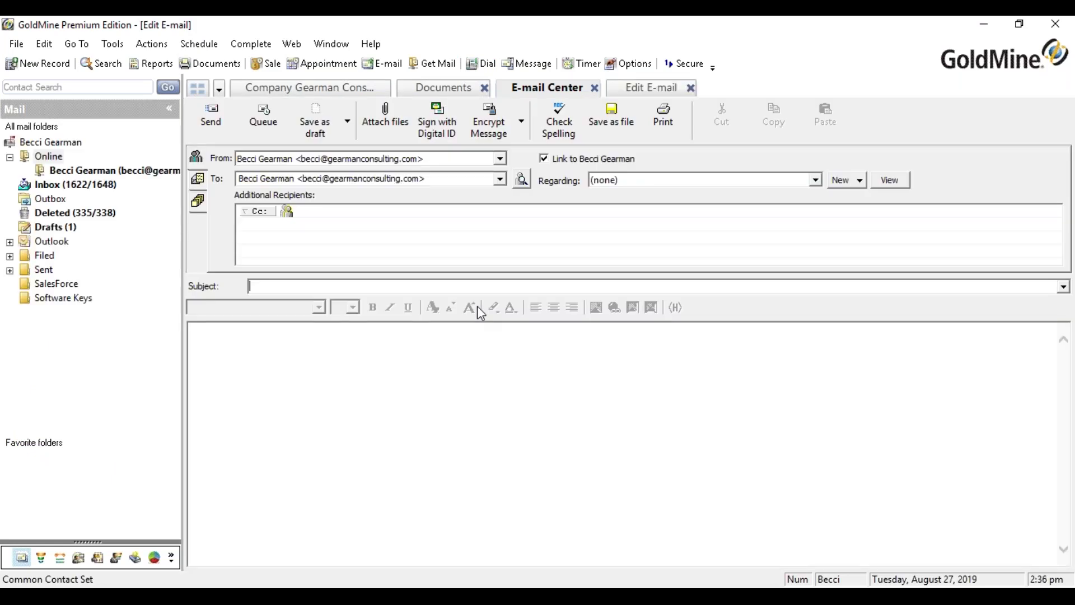
left_click(1064, 287)
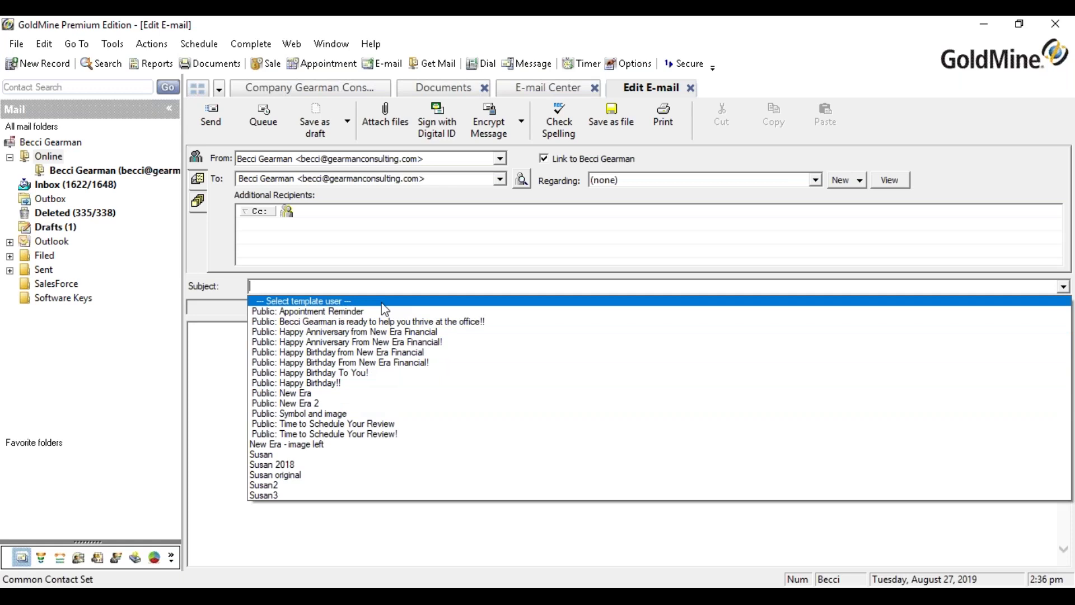
left_click(458, 94)
Return to the document templates and check the actions available for the Test Icons template.
left_click(458, 94)
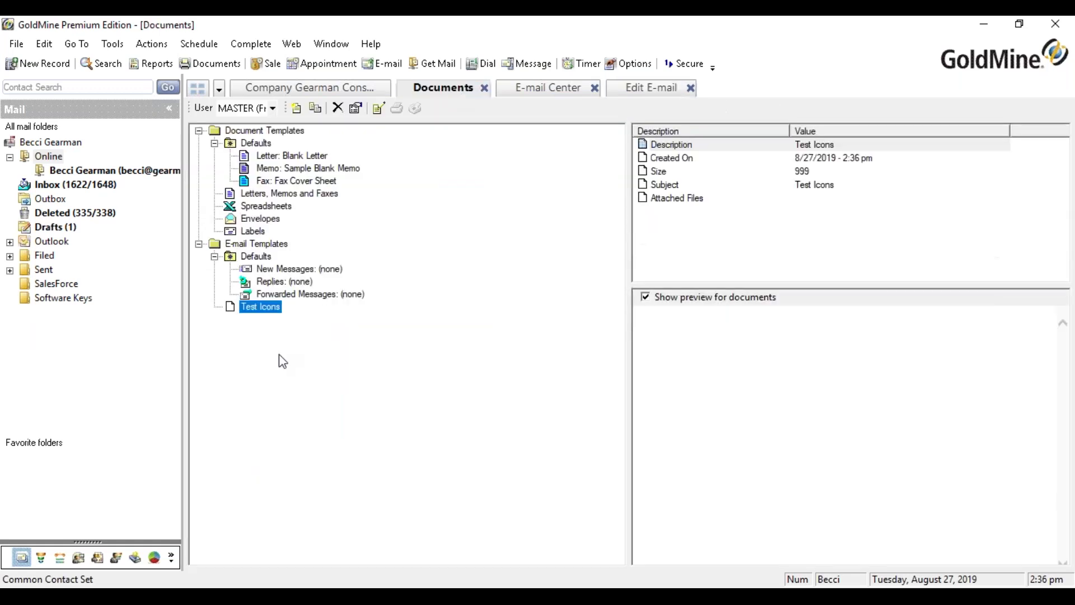
right_click(267, 313)
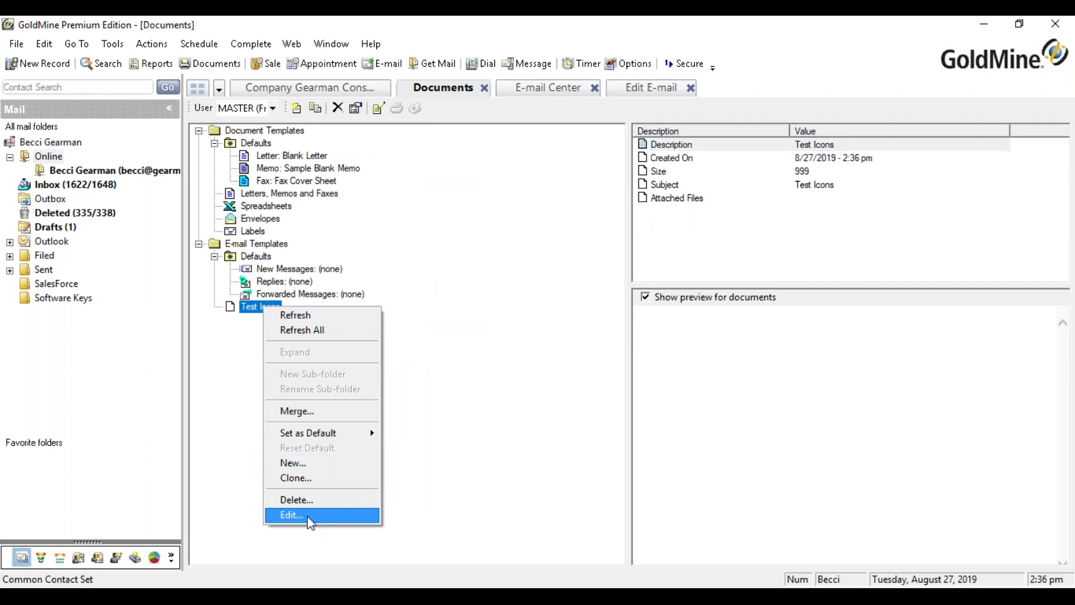
left_click(481, 419)
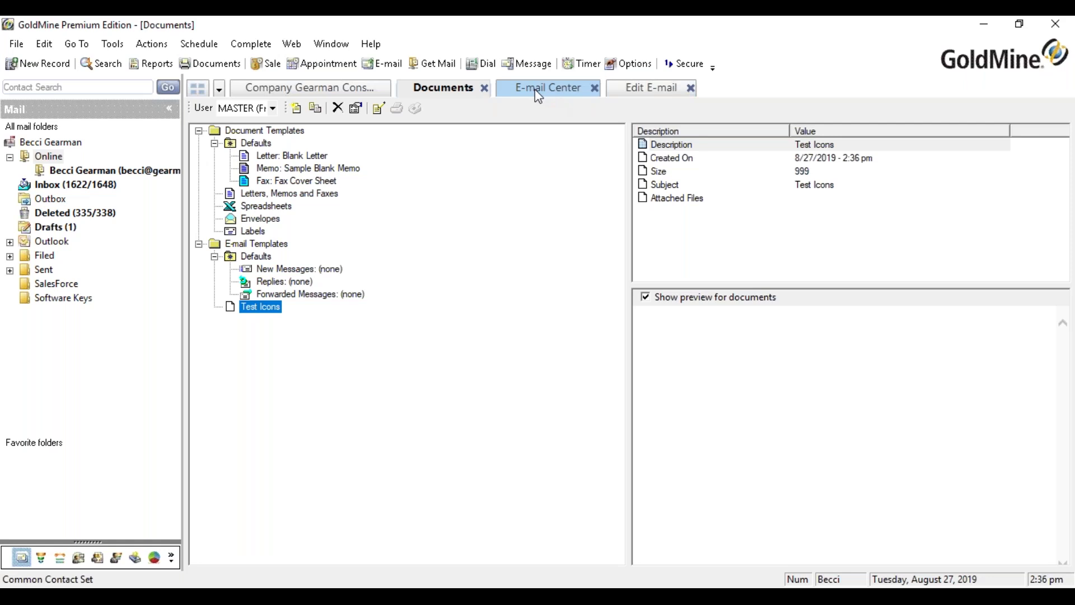
Start another new e-mail from the E-mail Center and look for Test Icons in its subject template list.
left_click(552, 90)
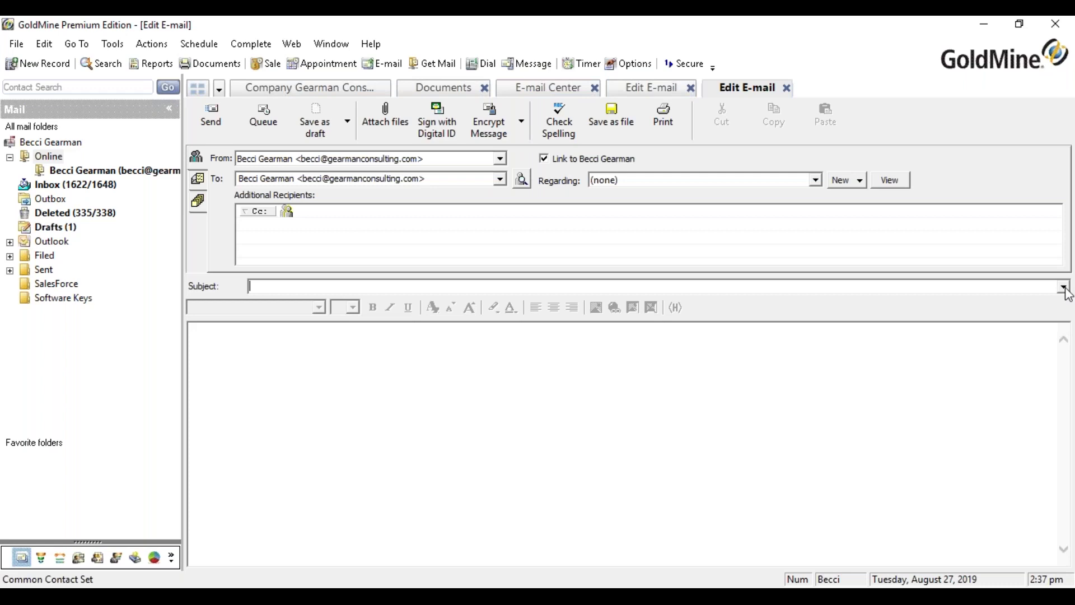
left_click(1063, 288)
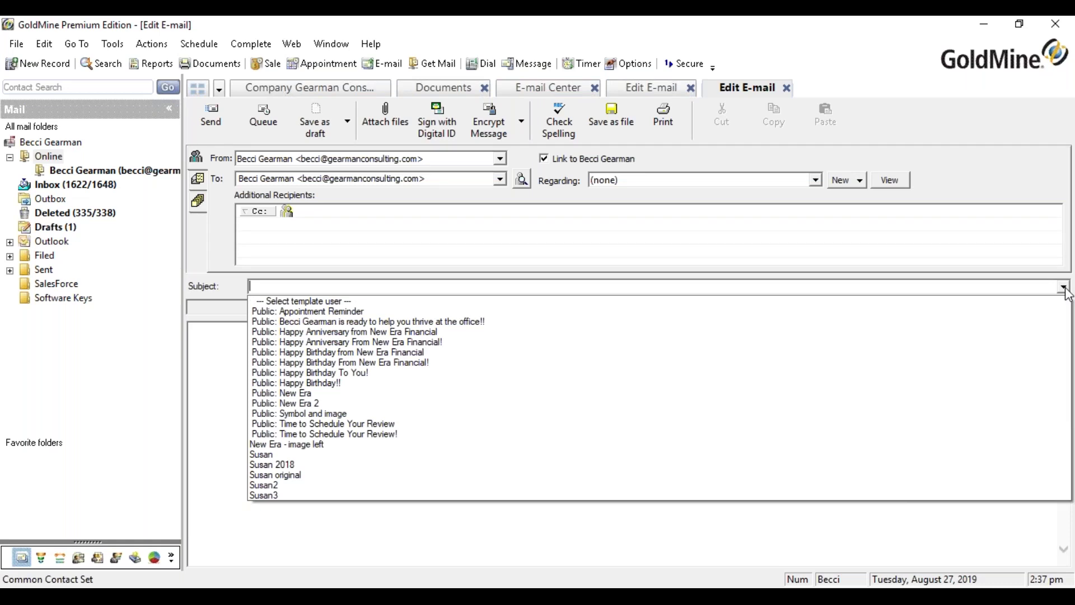
left_click(491, 341)
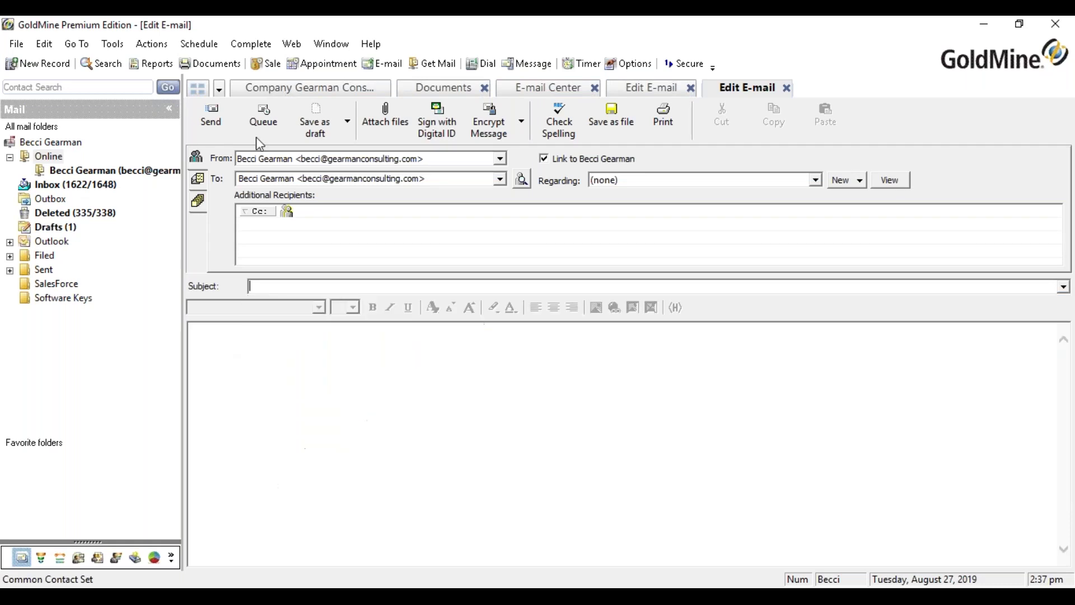
left_click(544, 93)
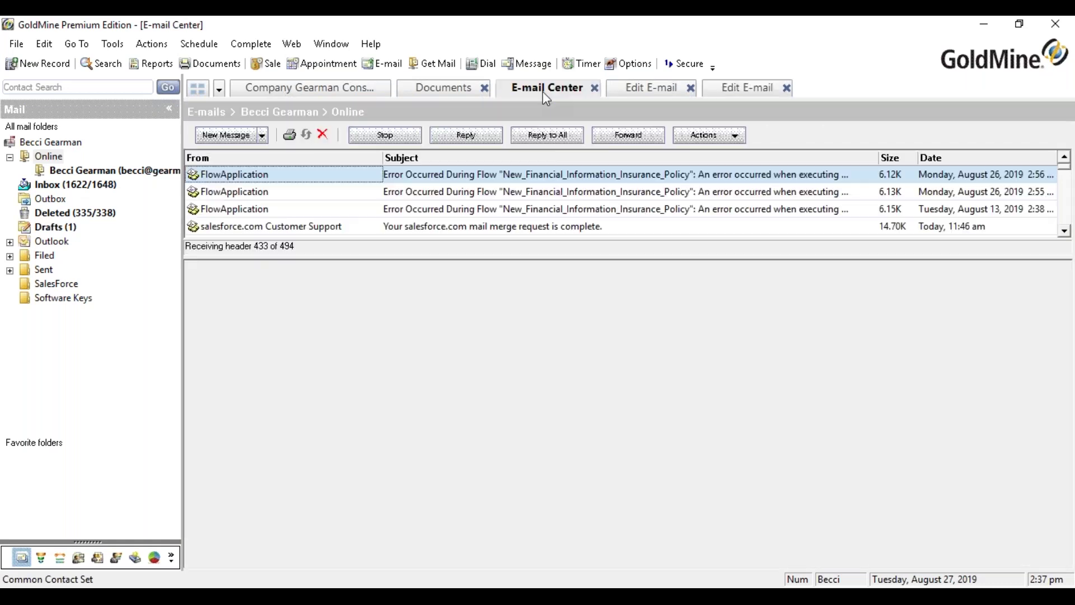
Return to the Gearman Consulting contact record and start a new e-mail to its main address.
left_click(450, 93)
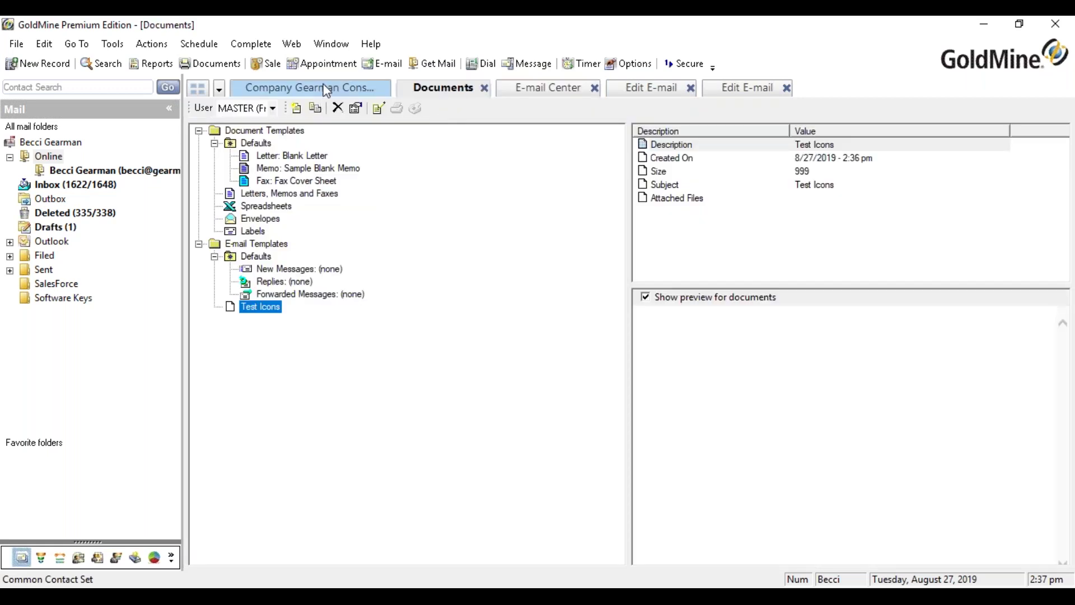
left_click(304, 88)
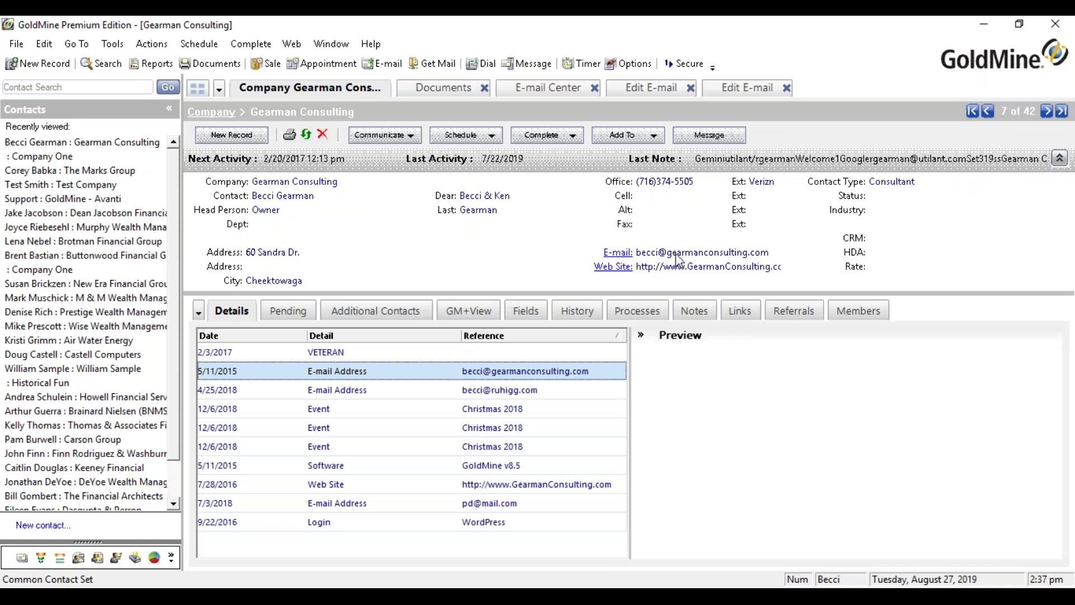
left_click(677, 258)
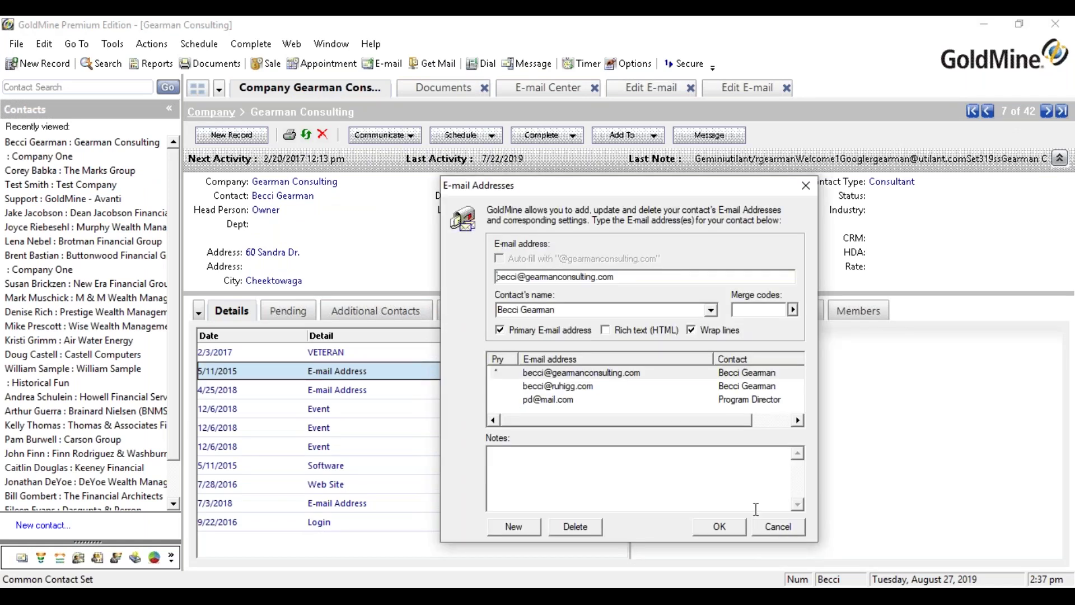
left_click(776, 532)
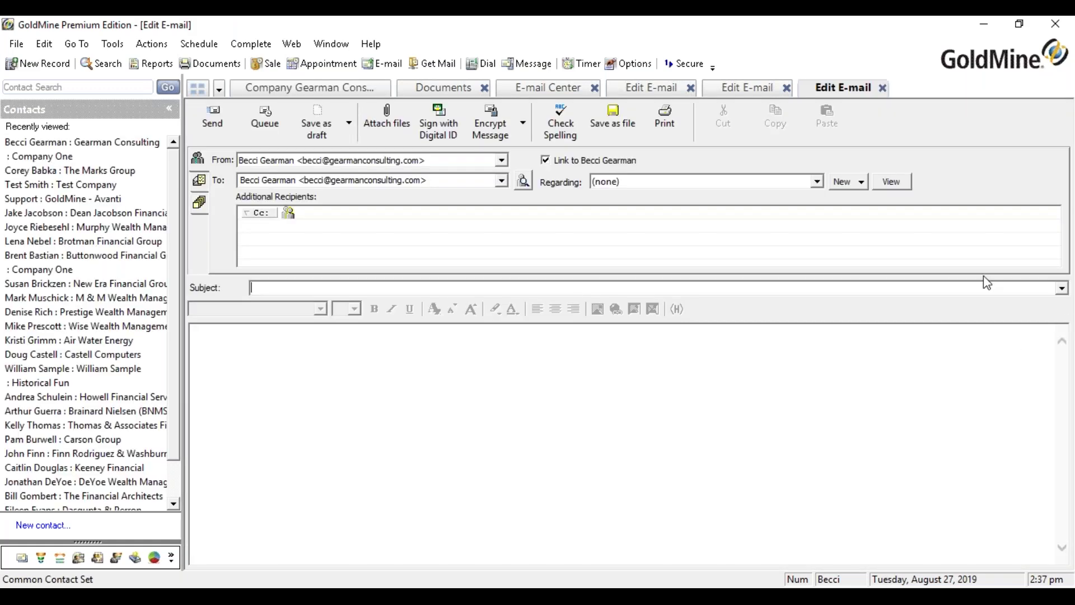
Choose the option to select a template user from the new e-mail's subject list.
left_click(1063, 290)
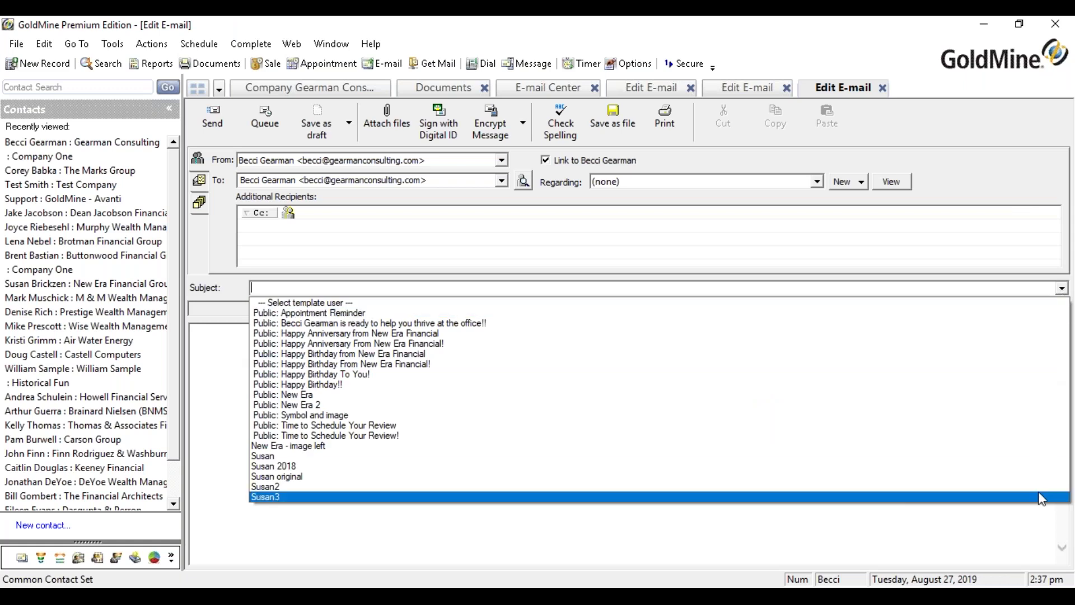
key("Down")
key("Up")
key("Up")
key("Up")
key("Up")
key("Up")
key("Up")
key("Up")
key("Up")
key("Up")
key("Up")
key("Up")
key("Up")
key("Up")
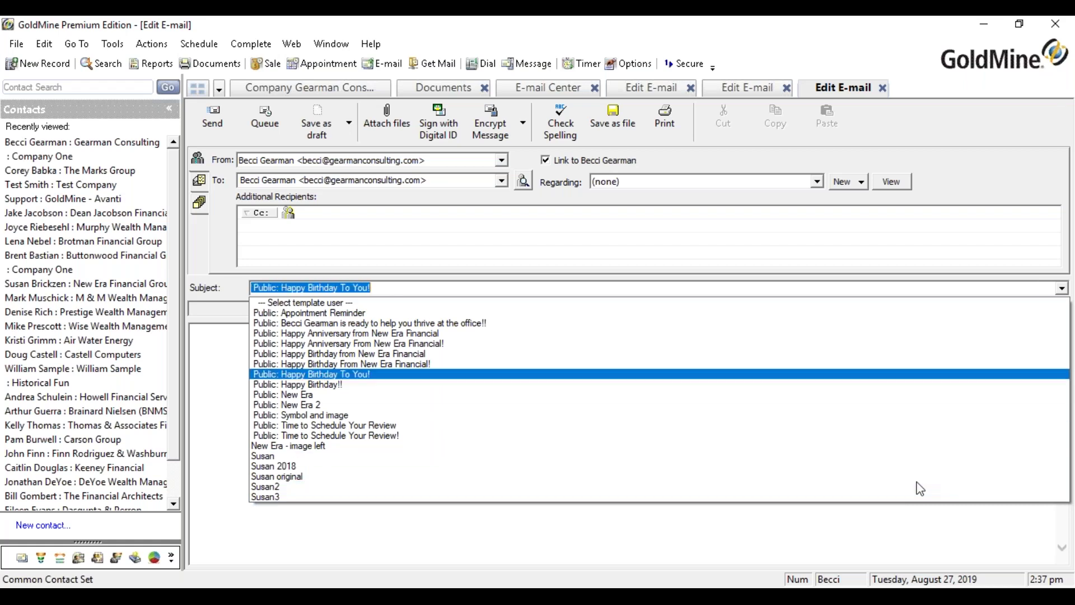
key("Up")
key("Up")
key("Up")
key("Up")
key("Up")
key("Up")
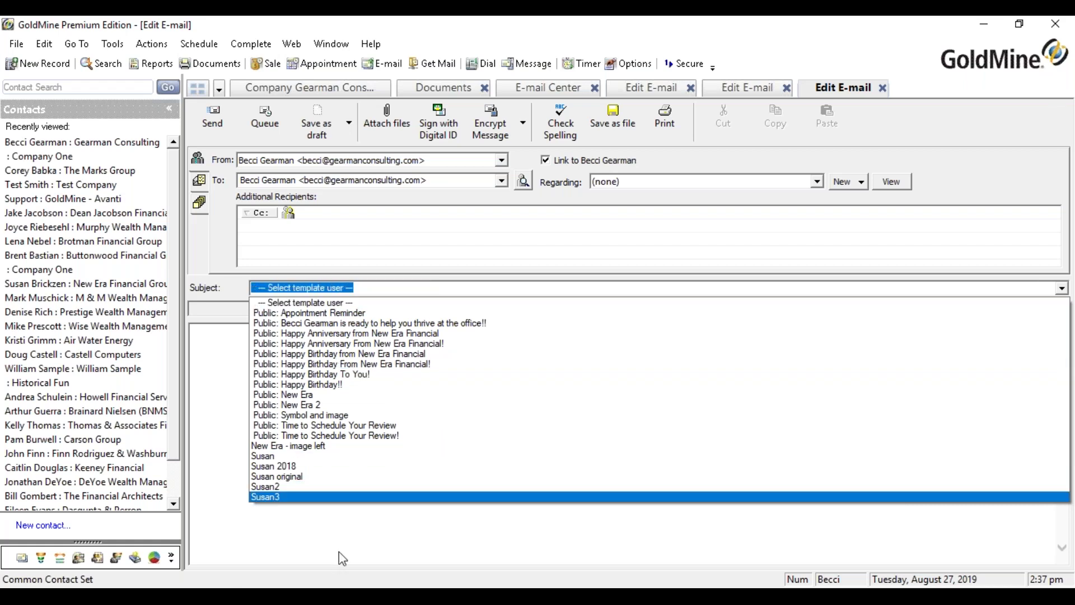
key("Return")
Select MASTER as the templates user and apply the Test Icons template to the e-mail.
left_click(613, 310)
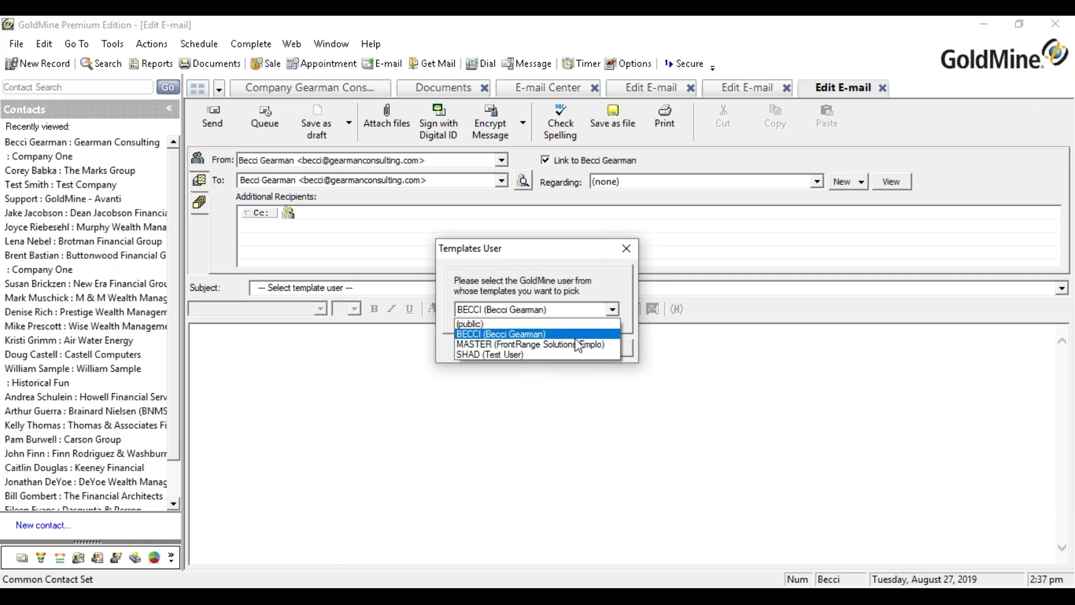
left_click(582, 344)
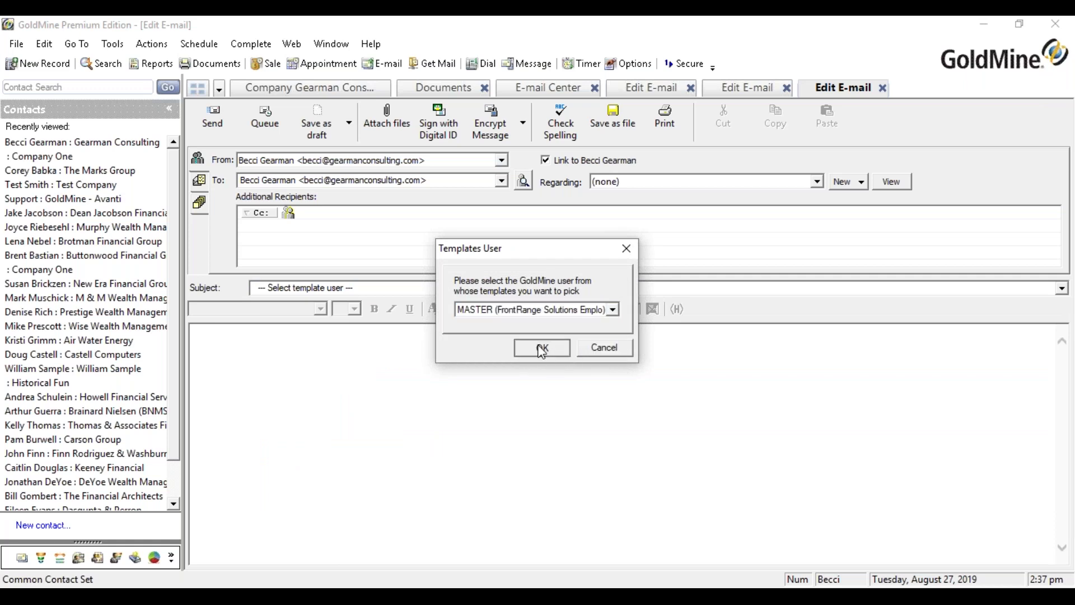
left_click(542, 348)
left_click(521, 448)
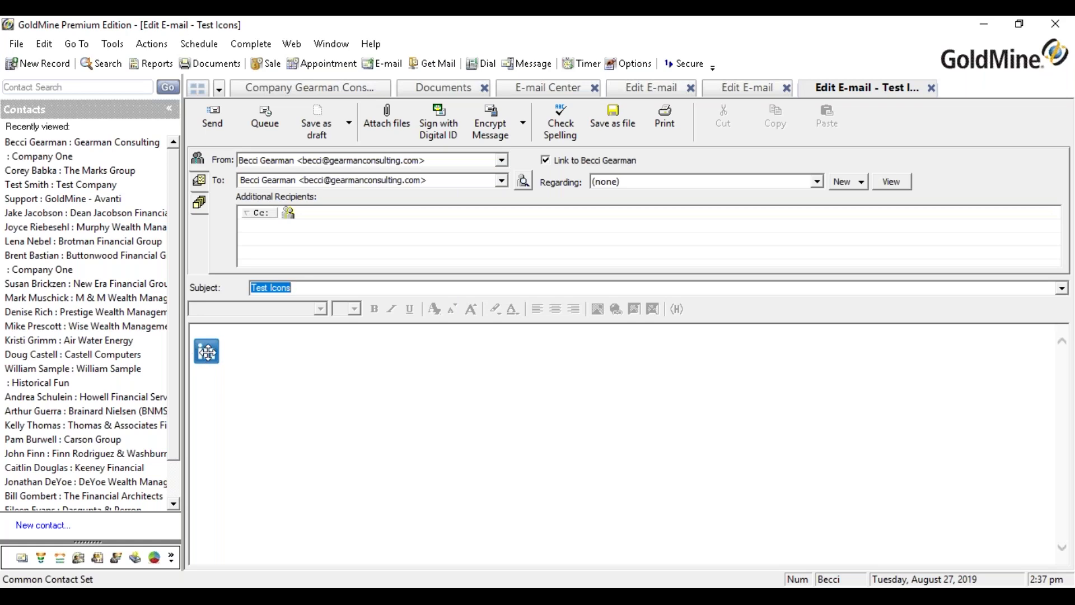
left_click(327, 367)
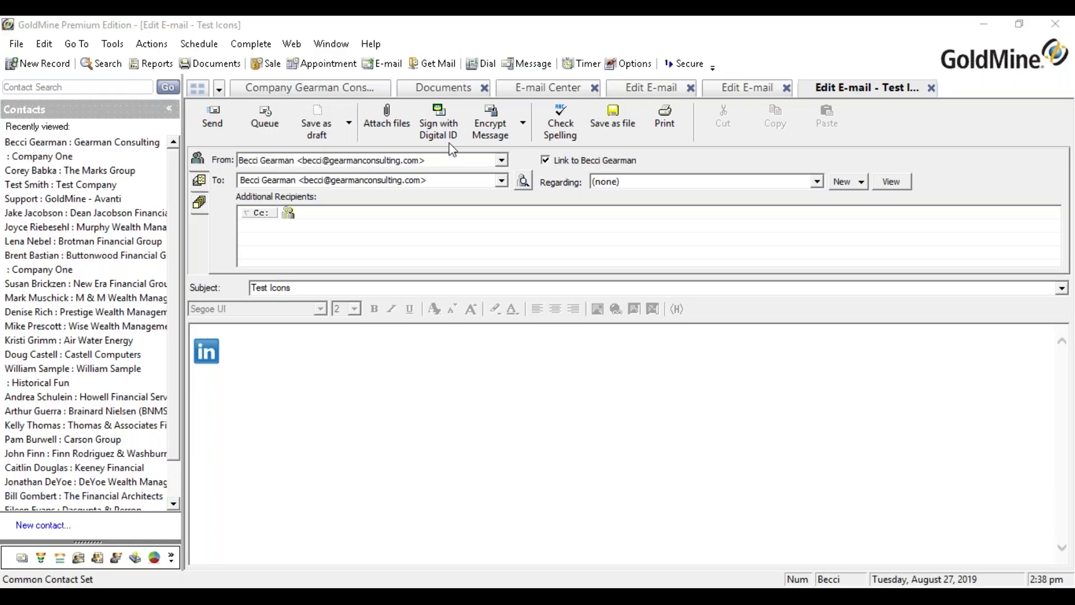
Show the contact's pending activities and check the Notes Format option in the System Settings display options.
left_click(314, 87)
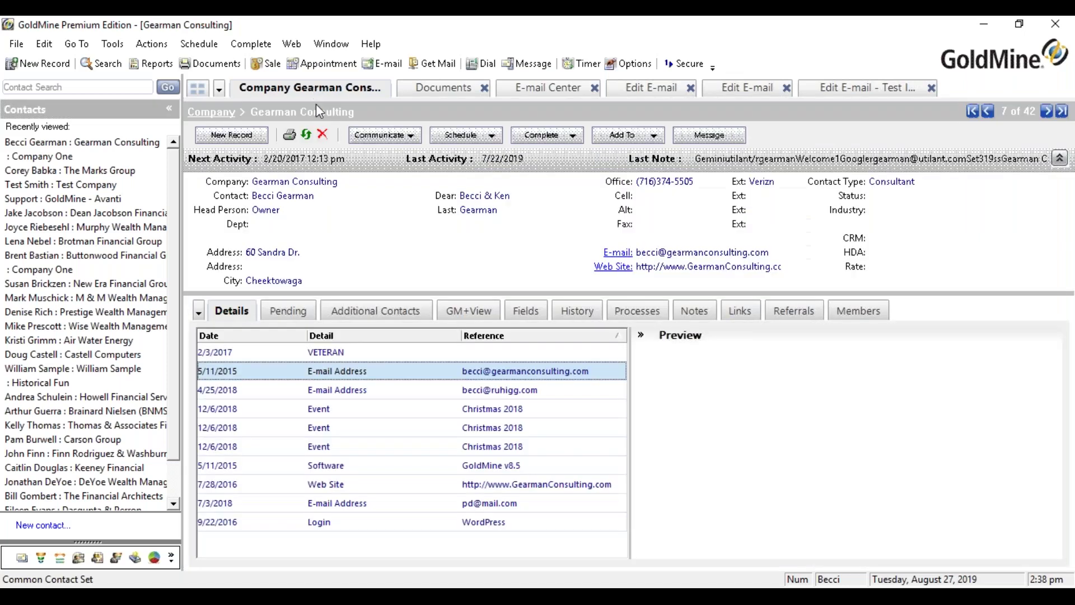
left_click(288, 311)
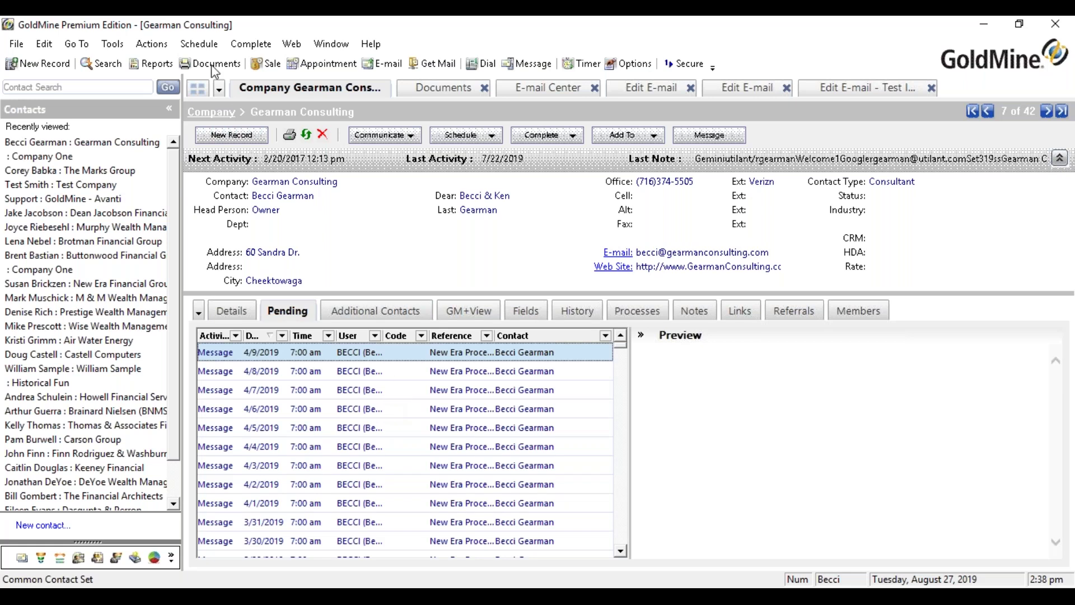
left_click(113, 45)
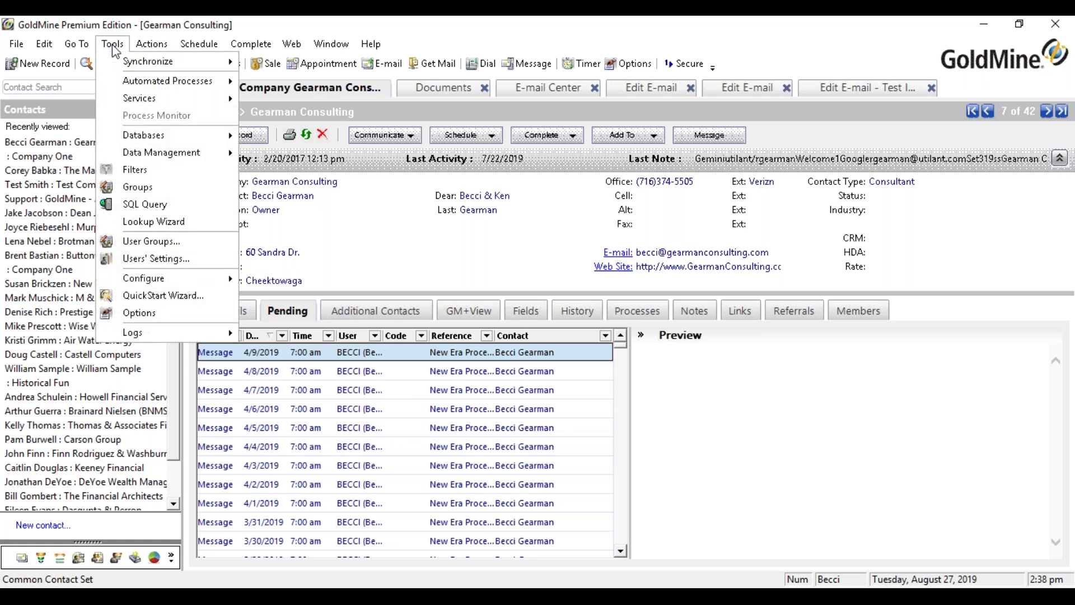
mouse_move(155, 279)
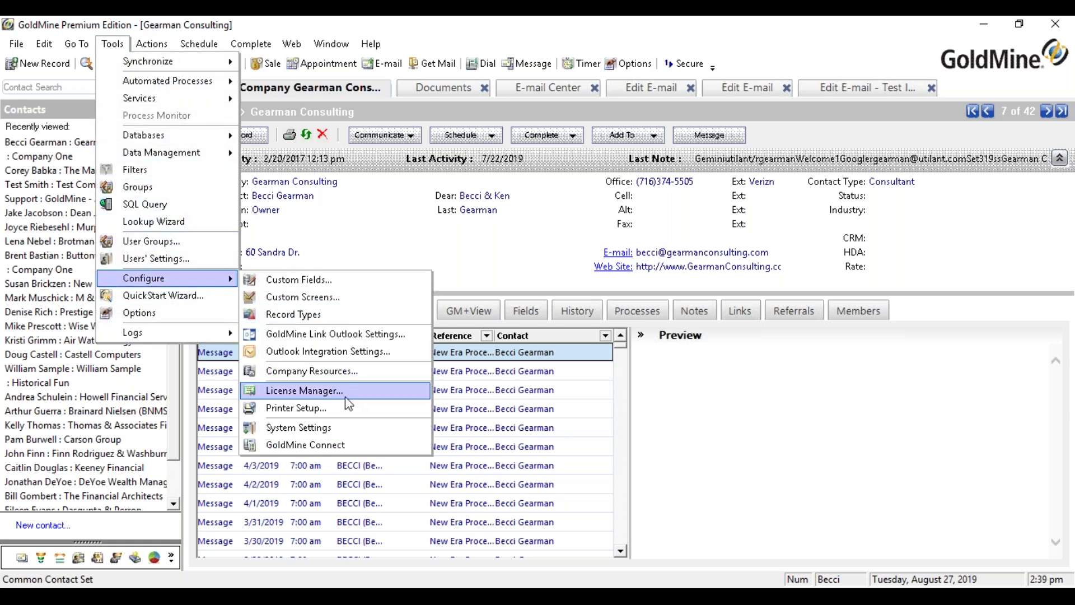
left_click(357, 428)
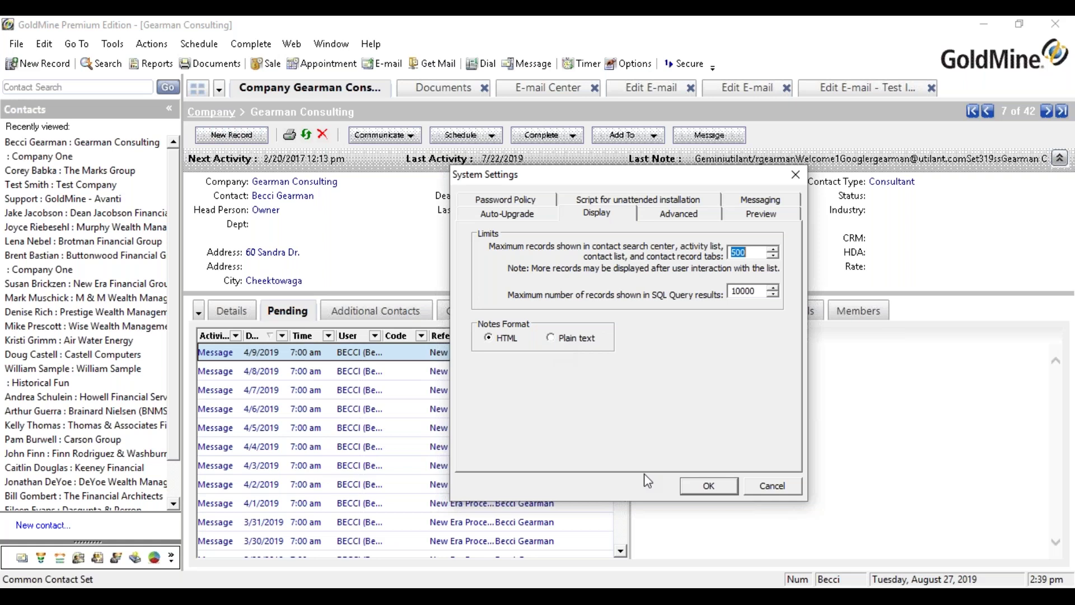
left_click(713, 485)
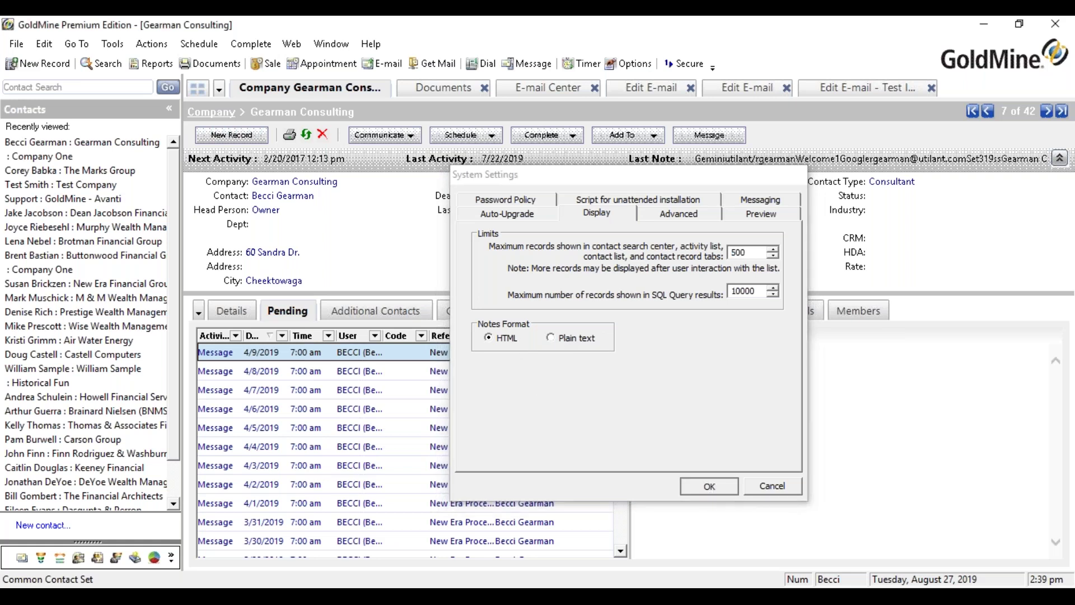
Start scheduling a Next Action for the contact with the reference "Complete form".
right_click(411, 371)
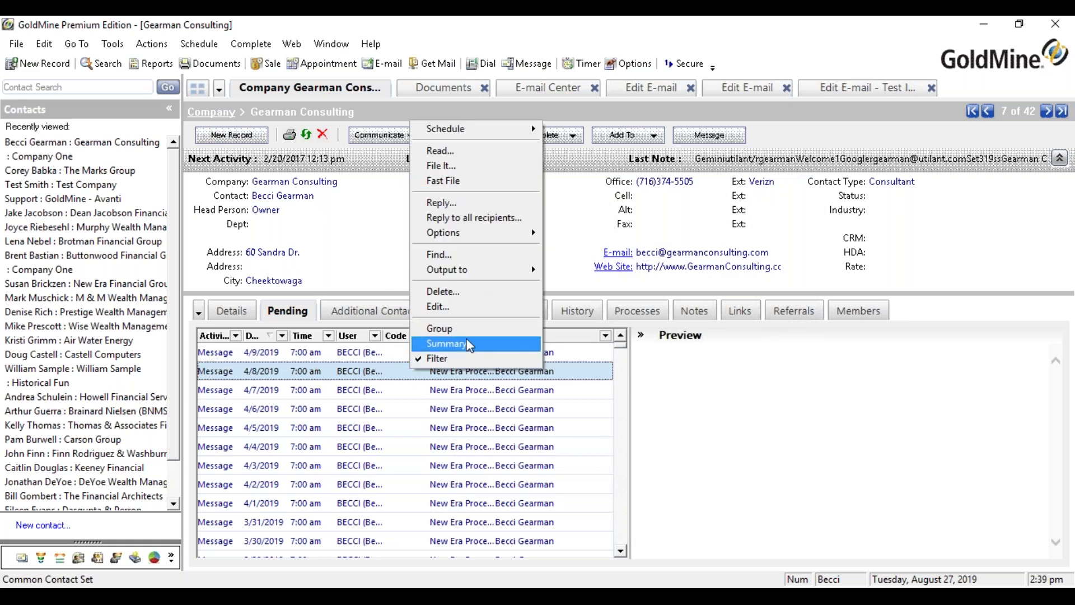
mouse_move(481, 130)
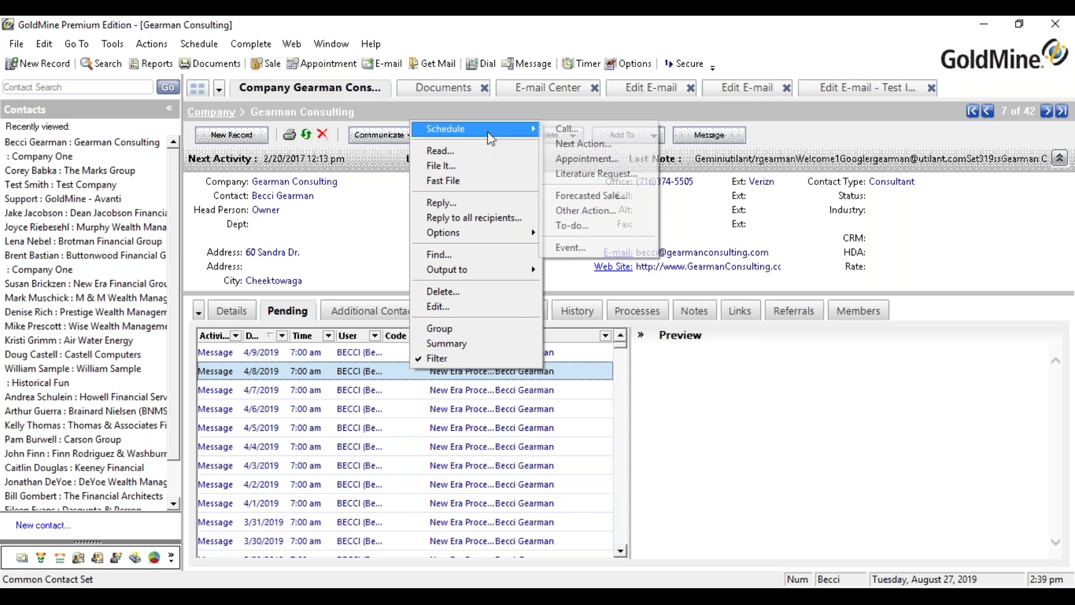
left_click(565, 143)
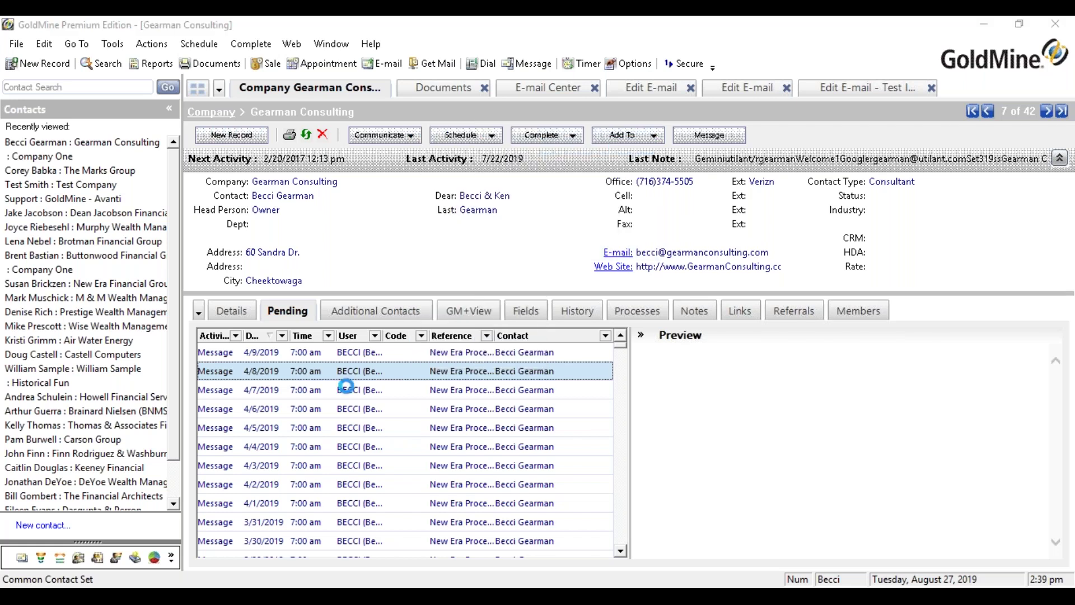
type("COmple")
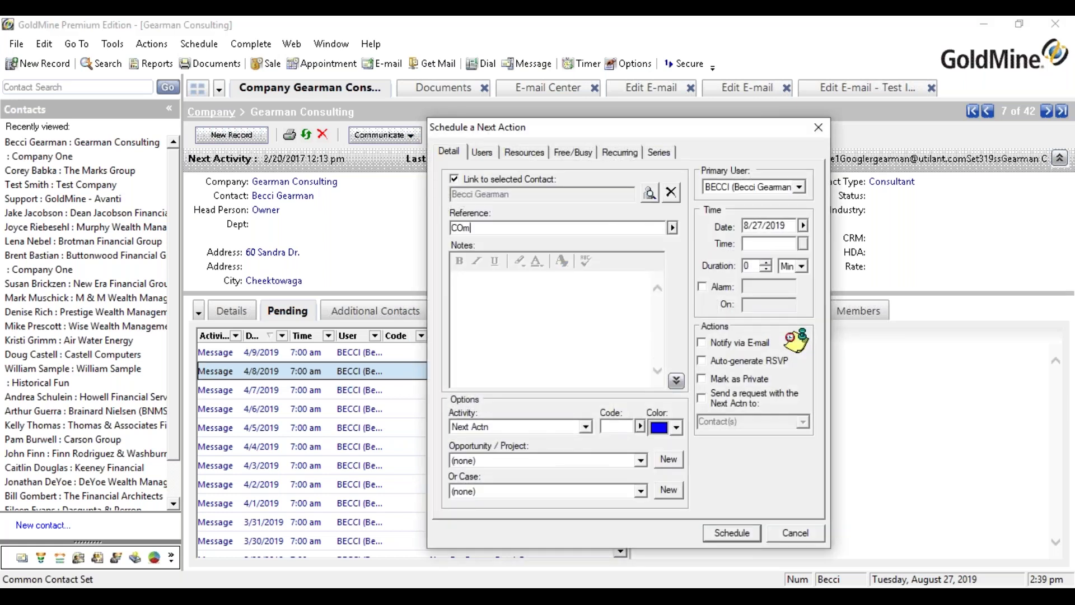
key("BackSpace")
key("BackSpace")
key("BackSpace")
key("BackSpace")
key("BackSpace")
type("omplete form")
Start inserting a hyperlink into the activity's notes and set its type to file:.
left_click(500, 306)
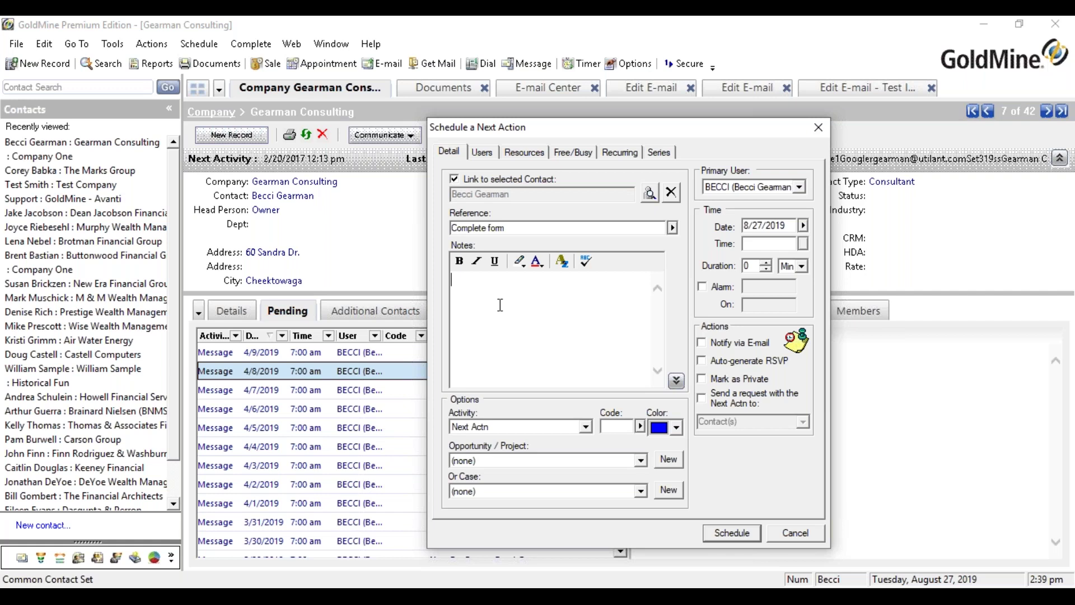
right_click(500, 305)
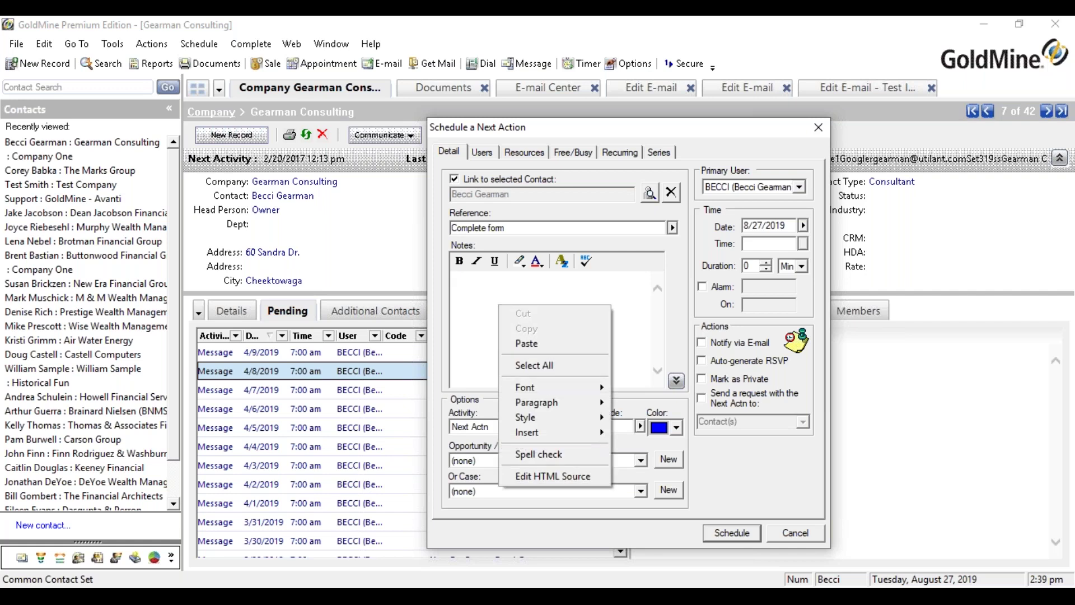
mouse_move(588, 433)
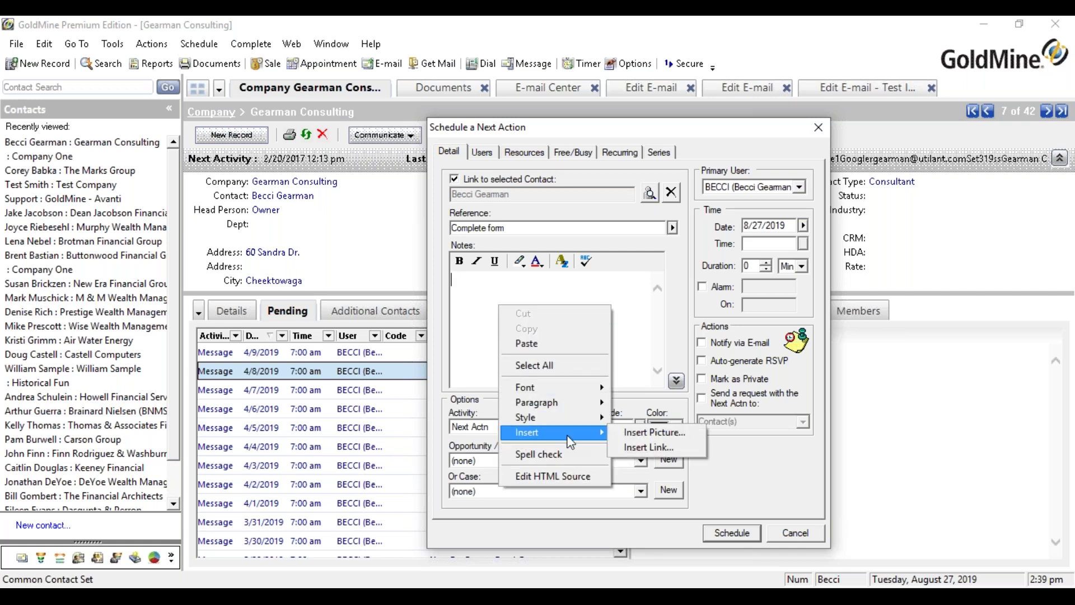
left_click(651, 449)
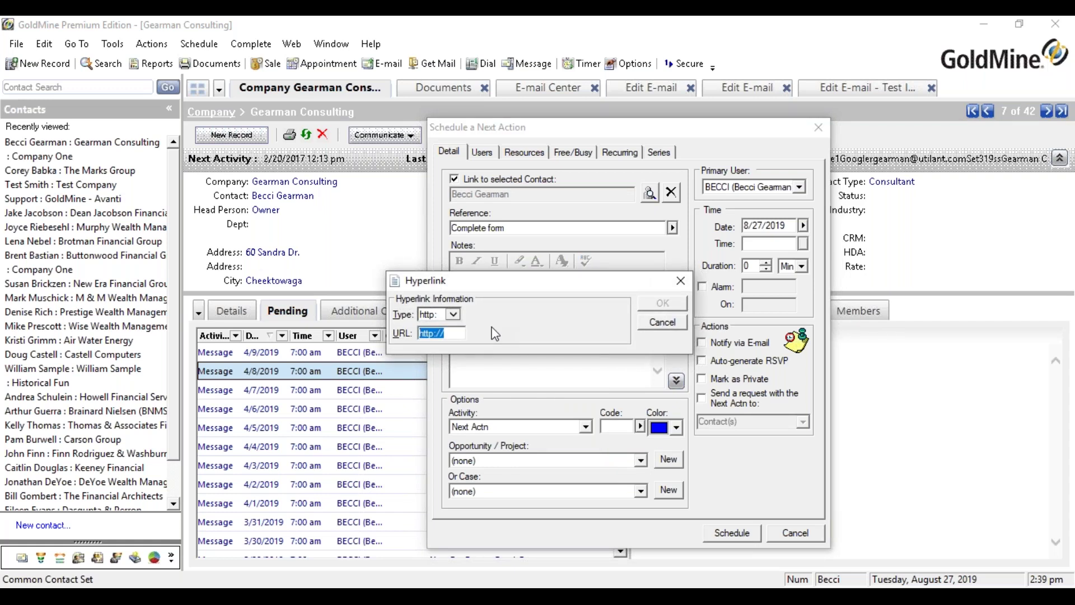
left_click(453, 315)
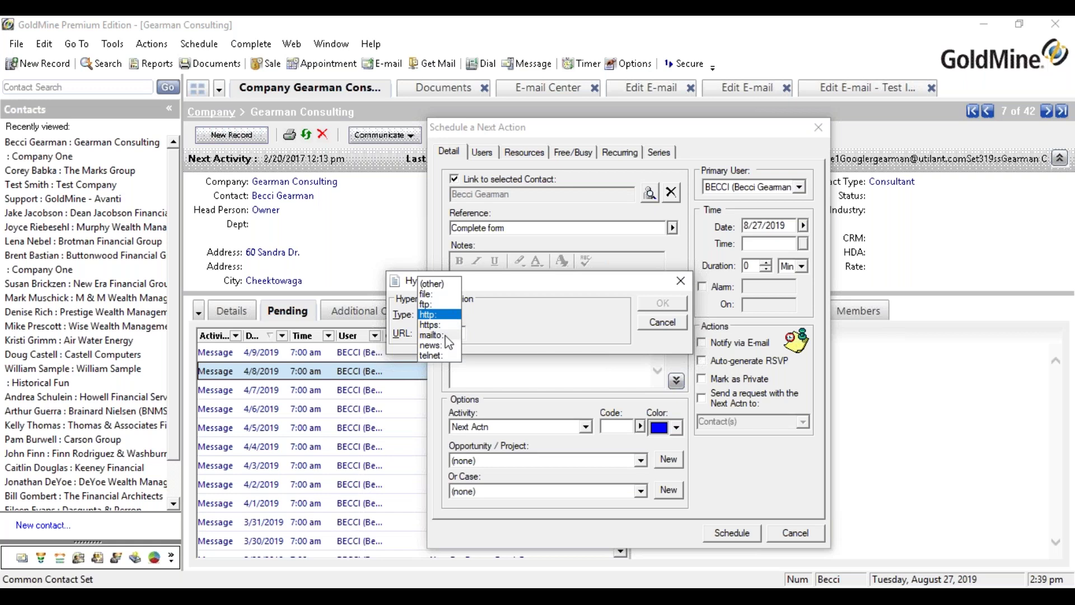
left_click(442, 294)
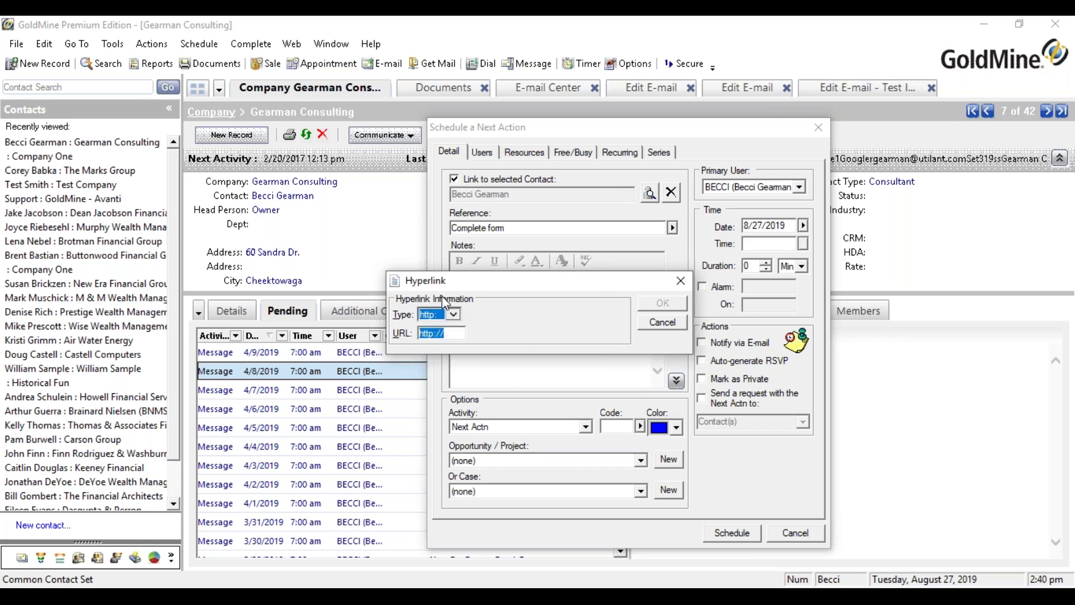
key("Tab")
Enter the path of the GM Training\Present in August 2019 folder as the link's URL, ending with a backslash.
key("alt+Tab")
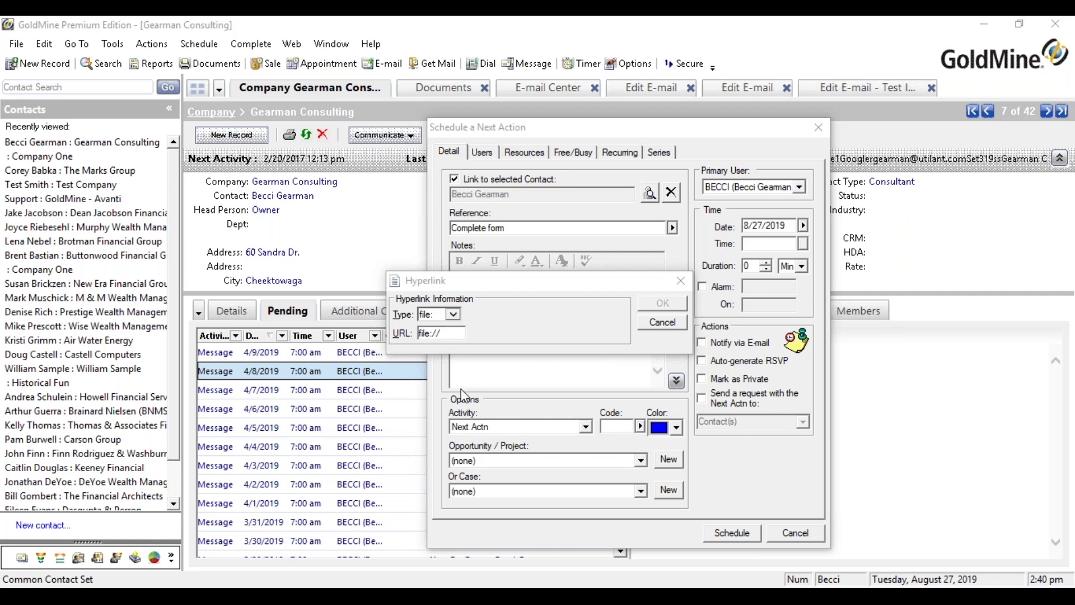
key("alt+Tab")
type("August 2019")
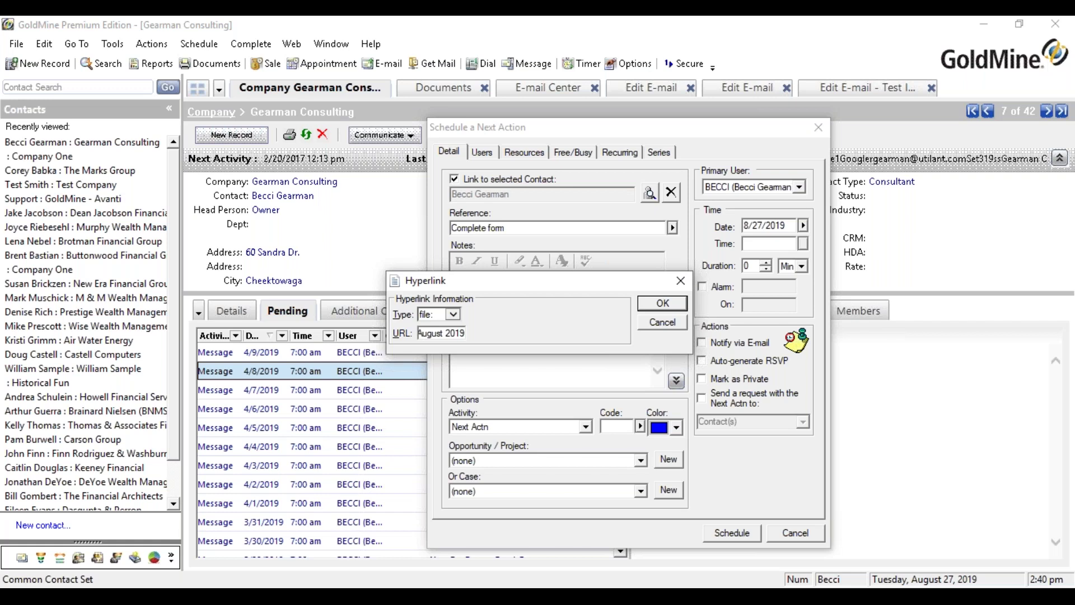
key("alt+Tab")
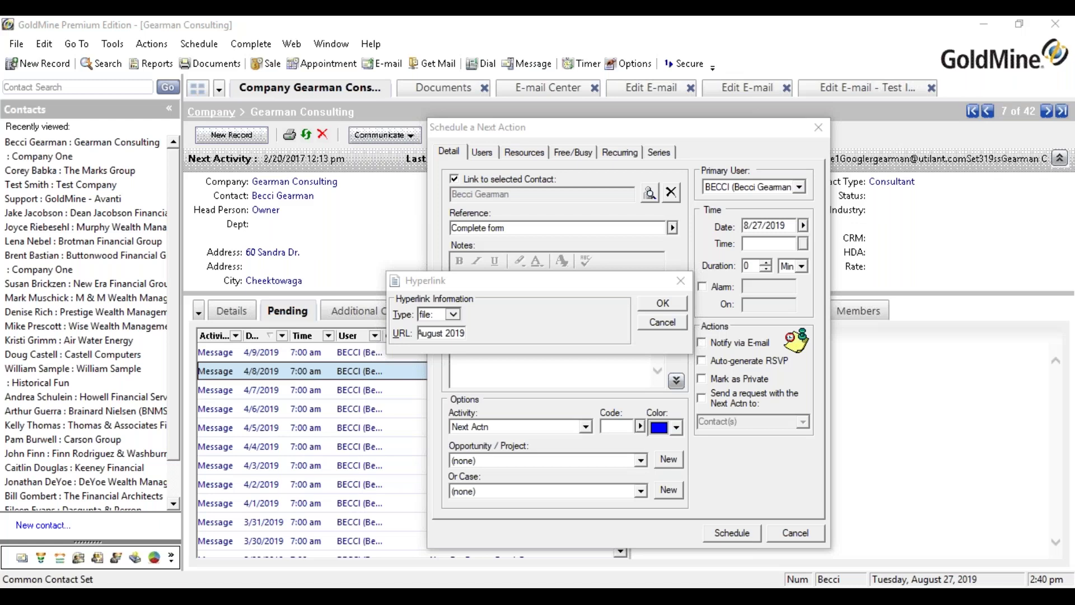
left_click(463, 333)
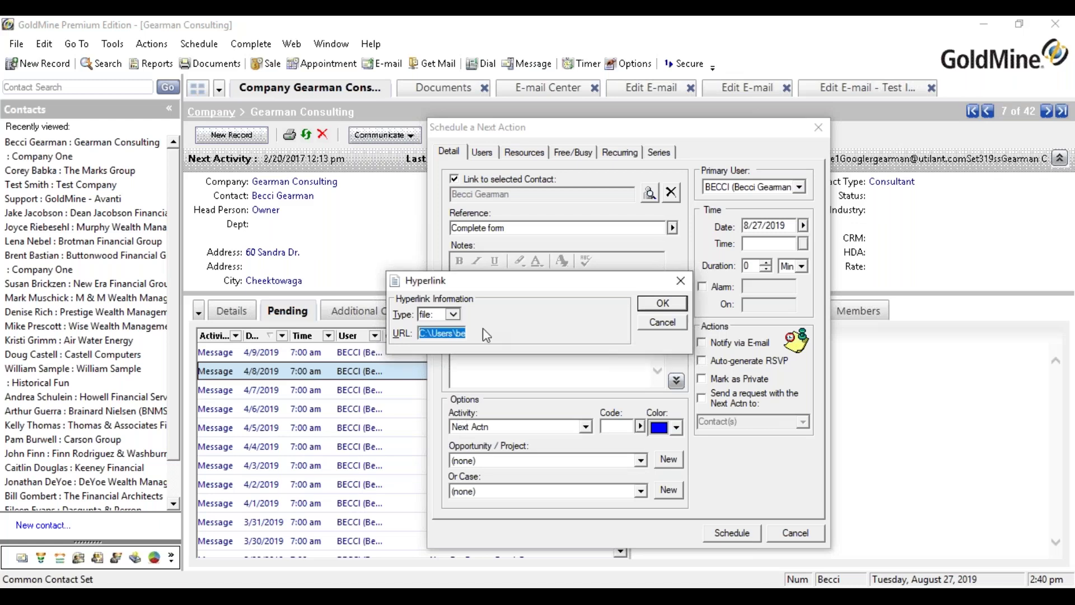
key("ctrl+v")
key("Right")
key("Right")
key("Right")
key("Right")
key("Right")
key("Right")
key("Right")
key("Right")
key("Right")
key("Right")
key("Right")
key("Right")
key("Right")
key("Right")
key("Right")
key("Right")
key("Right")
key("Right")
key("Right")
key("Right")
key("Right")
key("Right")
key("Right")
key("Right")
key("Right")
key("Right")
key("Right")
key("Right")
key("Right")
key("Right")
key("Right")
key("Right")
key("Right")
key("Right")
key("Right")
key("Right")
key("Right")
key("Right")
key("Right")
key("Right")
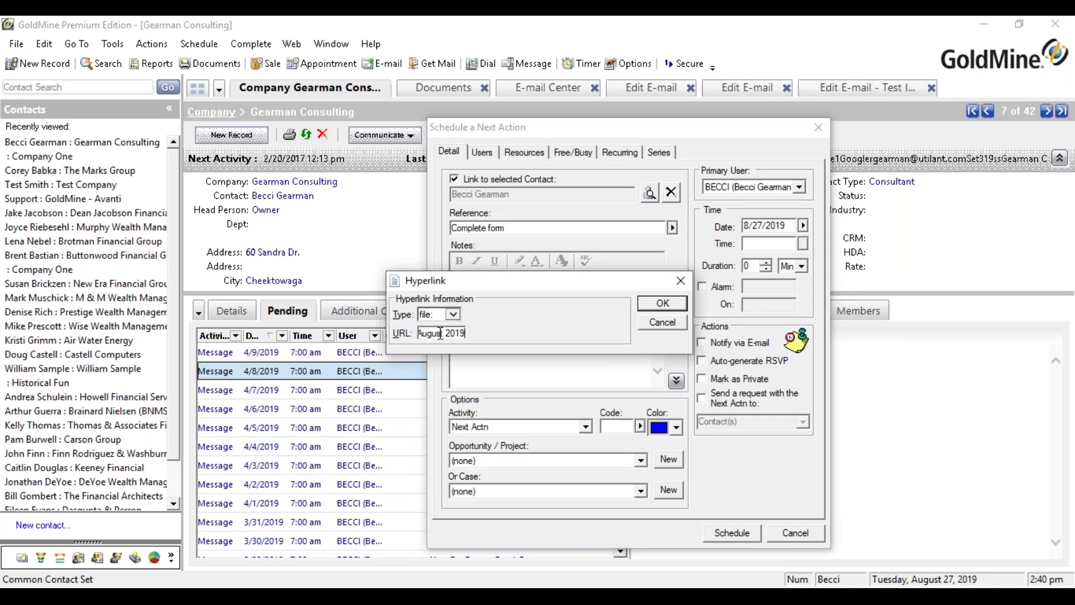
type("\\")
Append the file name "Adding a Hyperlink into the Notes Section of an Activity.docx" to the URL and insert the link.
key("alt+Tab")
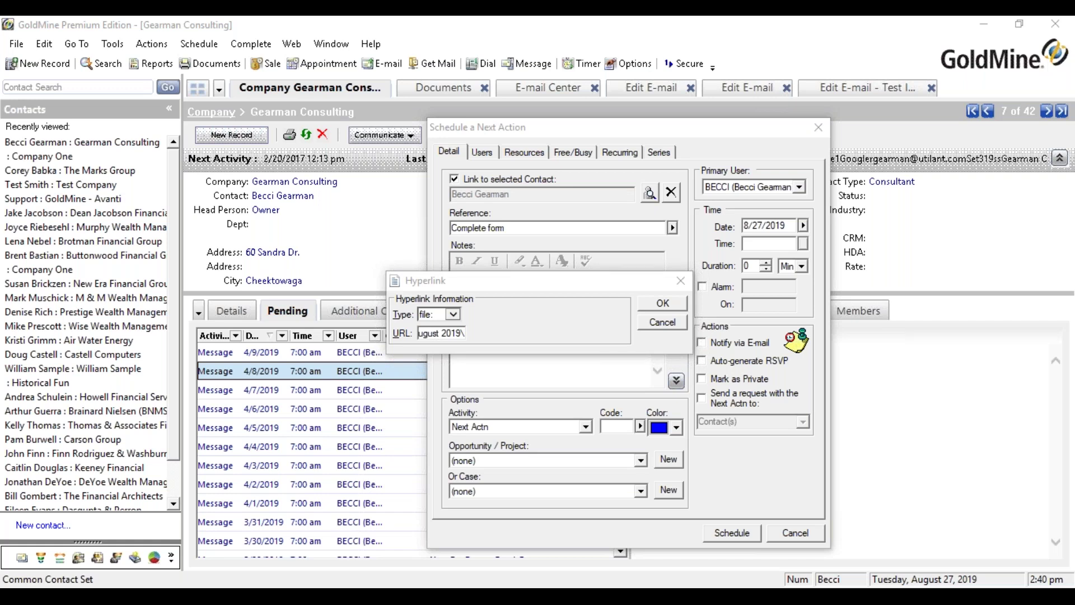
left_click(464, 338)
left_click(464, 335)
key("End")
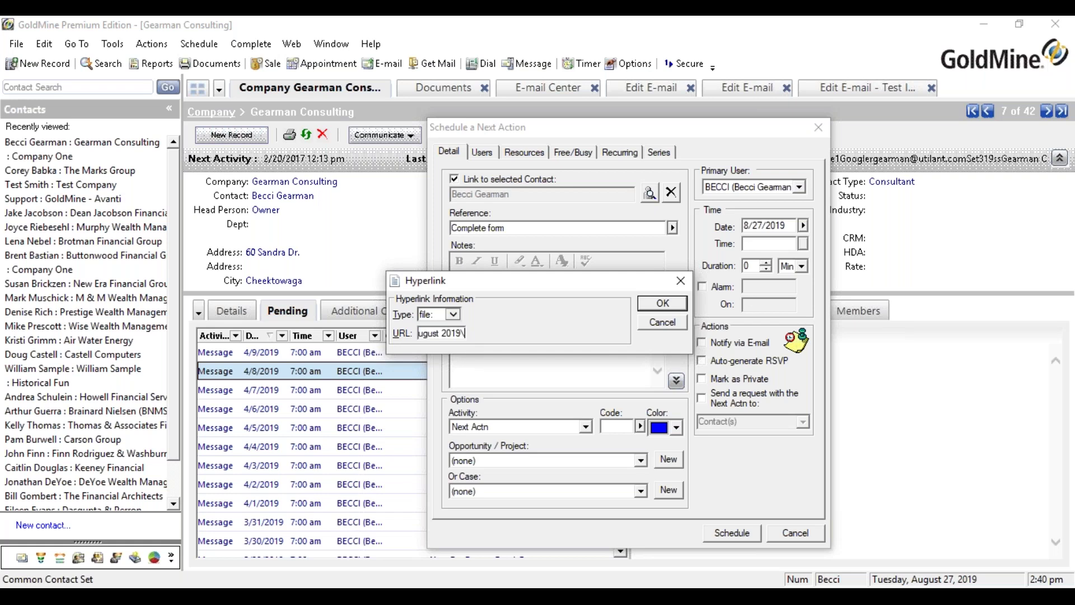
key("ctrl+v")
type(".docx")
left_click(665, 307)
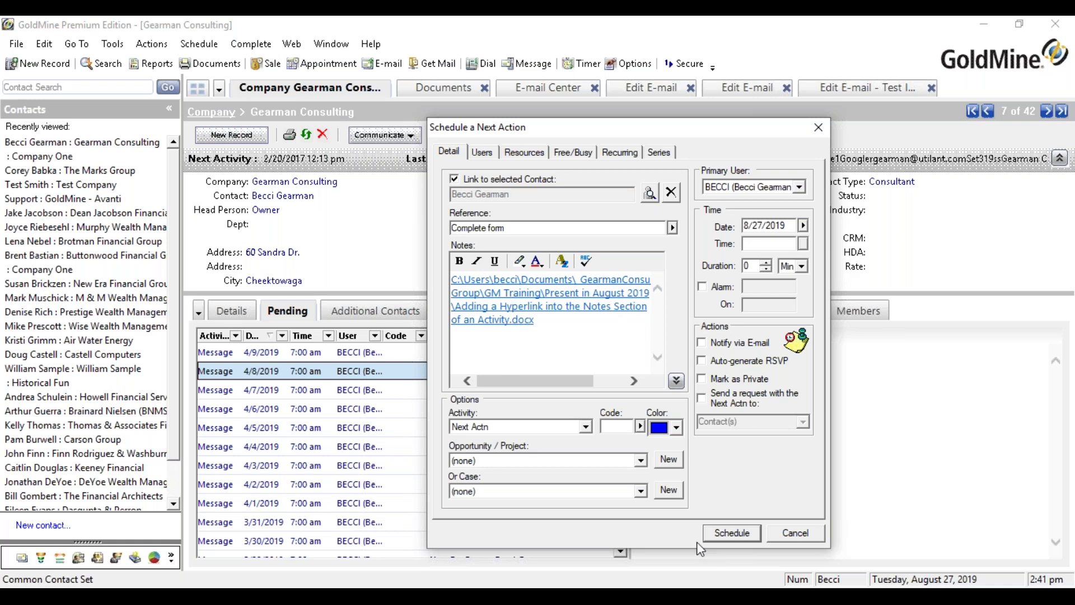
Schedule the Next Action with its linked document and acknowledge the cautionary notification about Outlook synchronization.
left_click(738, 536)
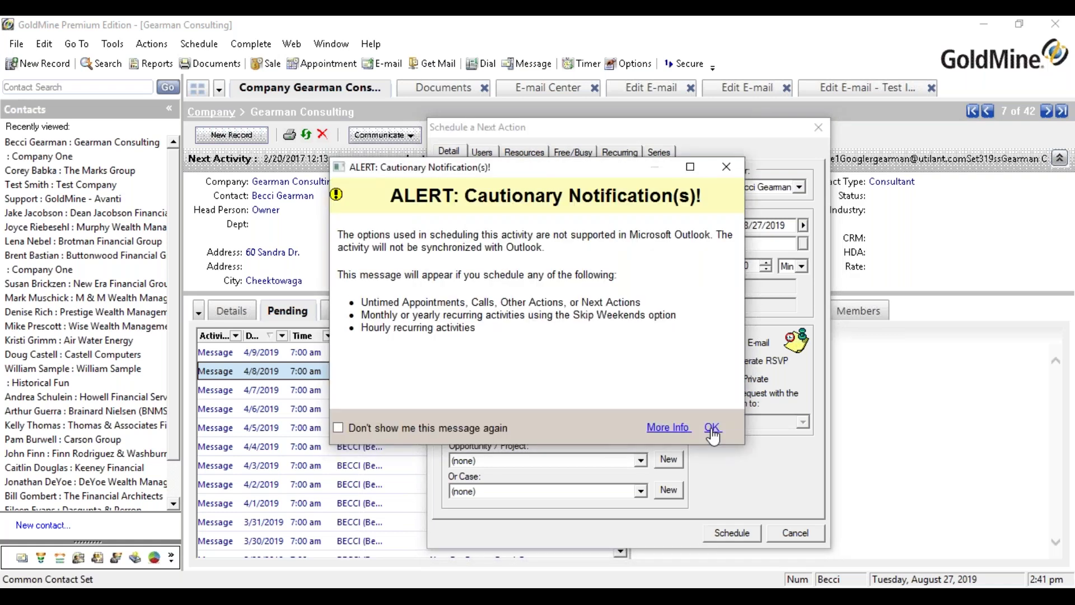
left_click(711, 428)
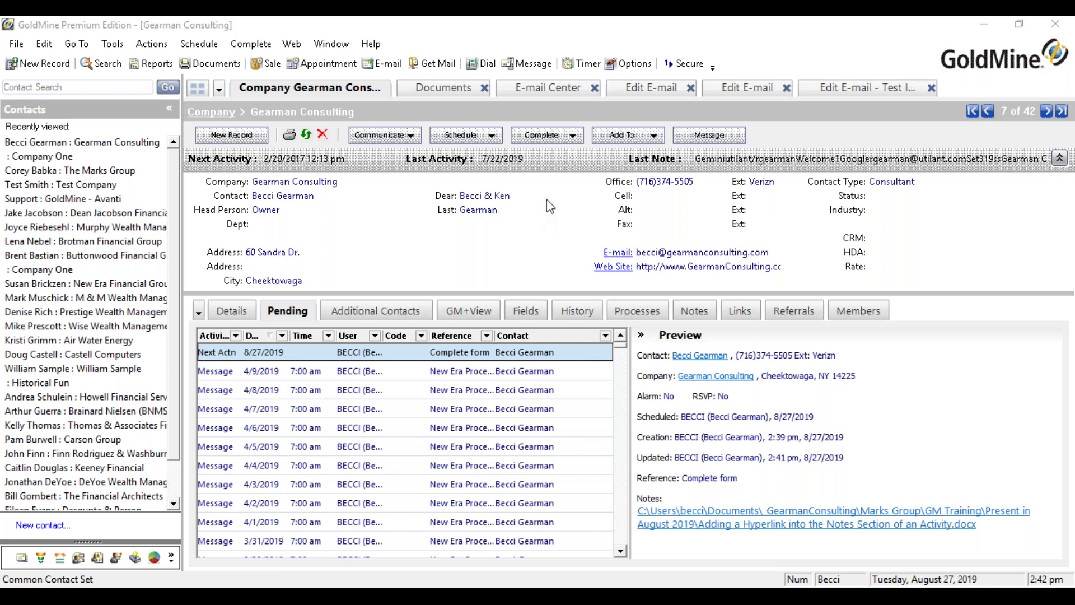
left_click(626, 188)
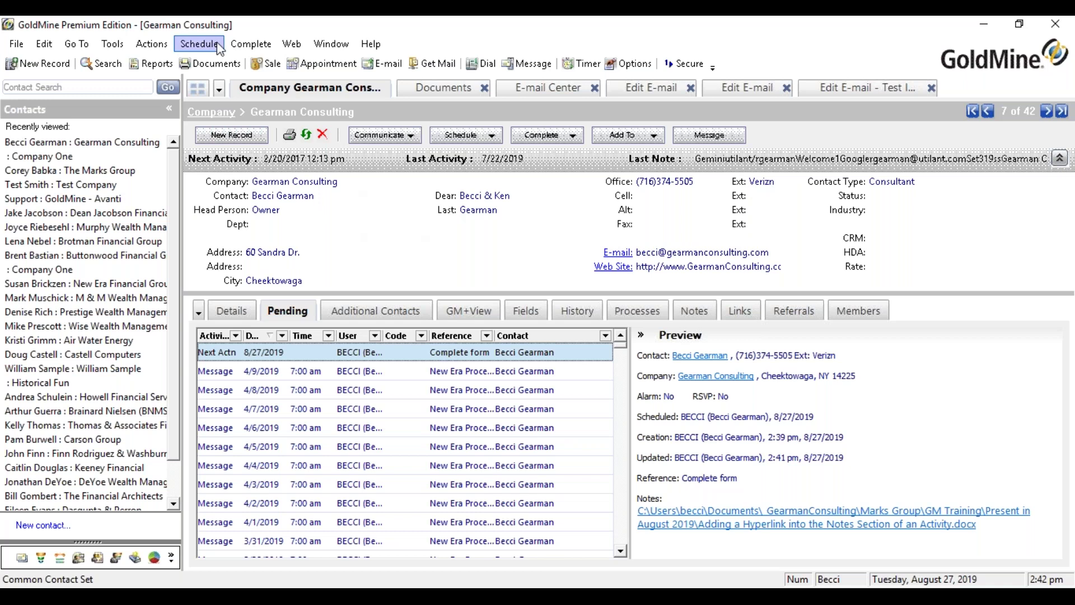
Start an SMS/text message to the contact's listed phone number with Verizon as the provider.
left_click(150, 48)
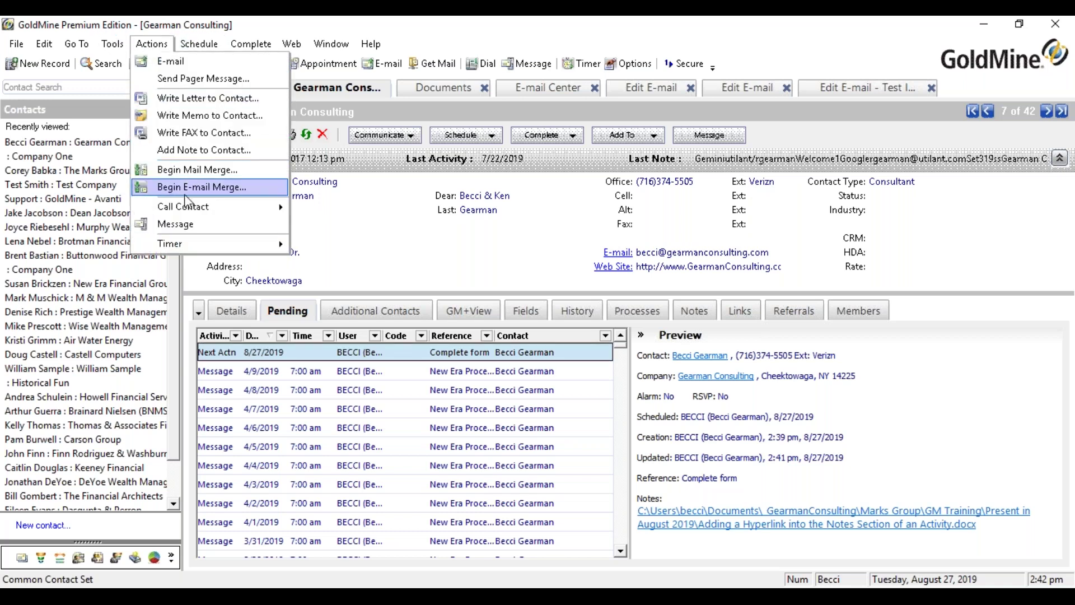
mouse_move(235, 210)
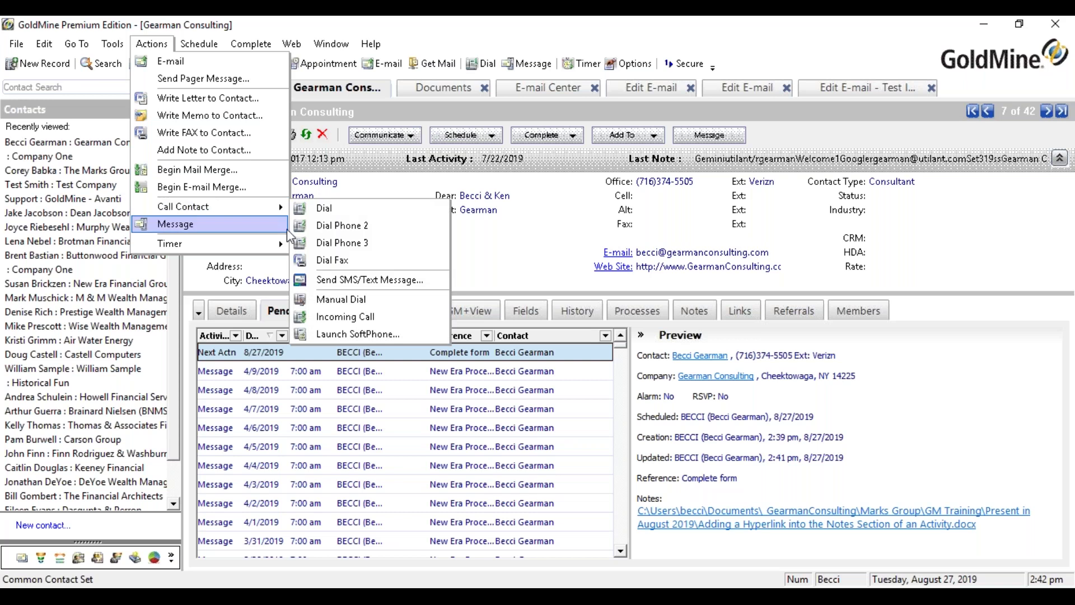
left_click(388, 281)
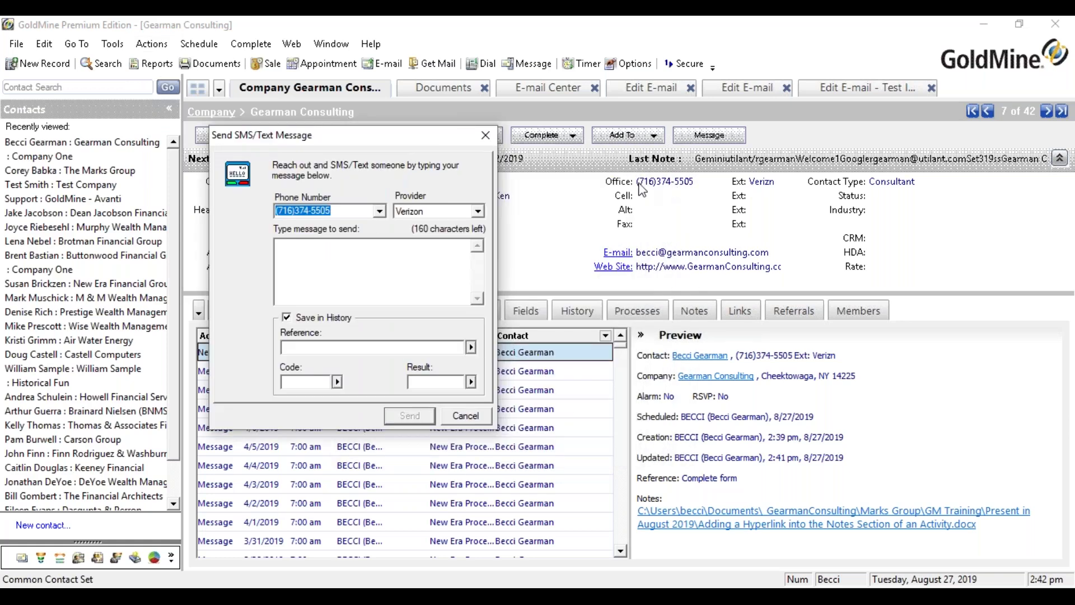
left_click(380, 211)
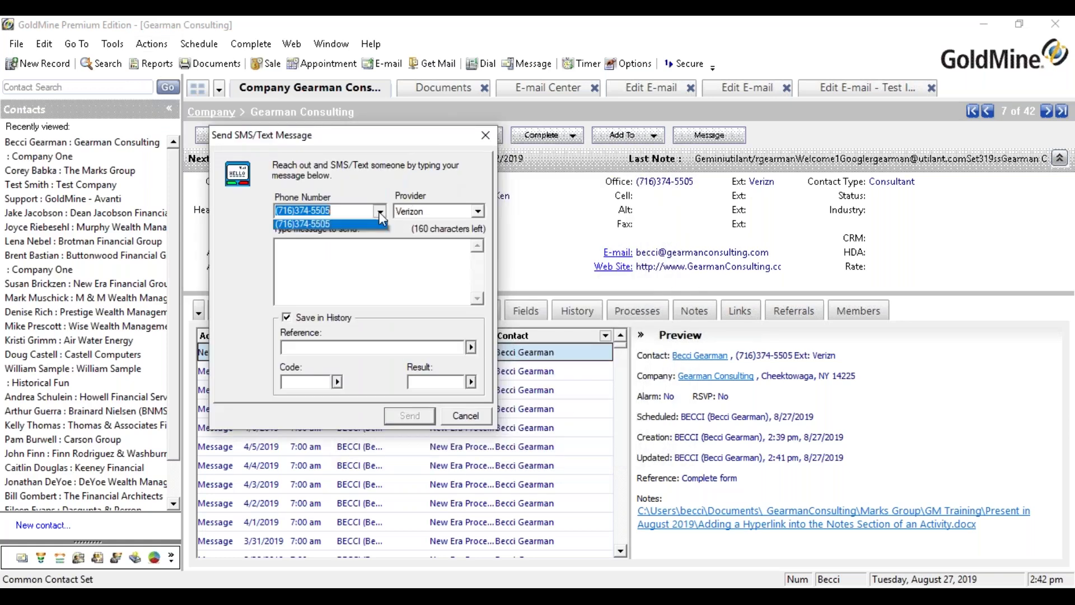
left_click(381, 211)
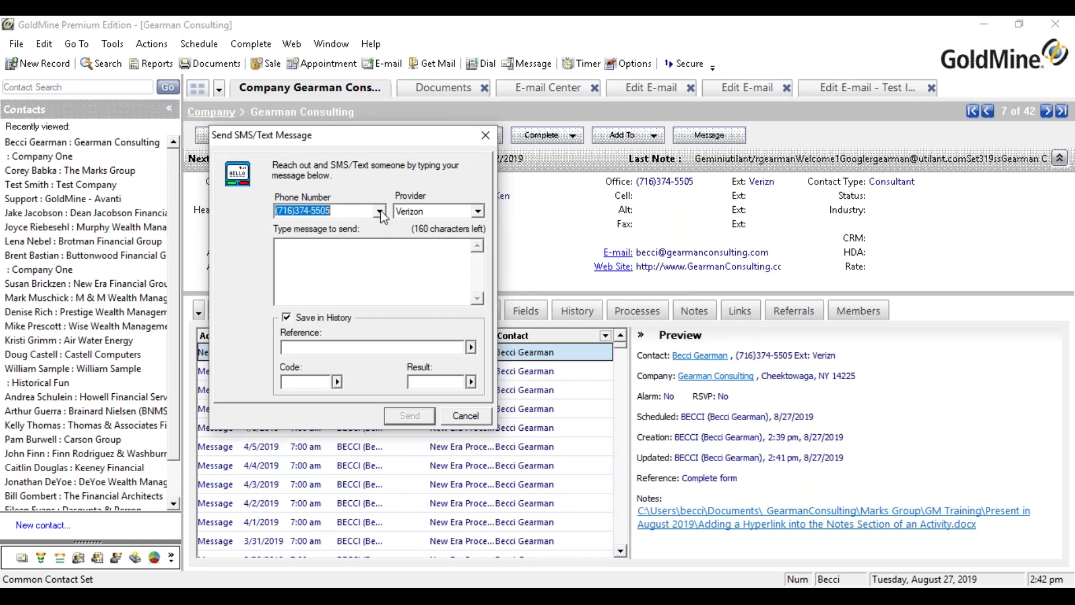
left_click(477, 212)
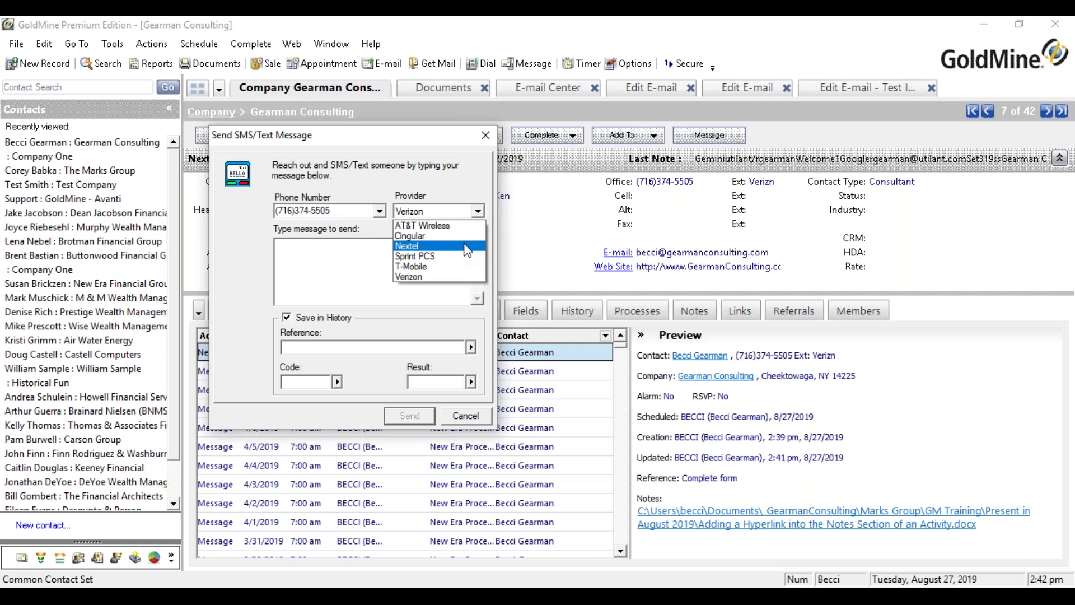
left_click(448, 280)
Write "This is the message" as the text, set the history reference to "Text - Appt reminder" and send it.
left_click(394, 256)
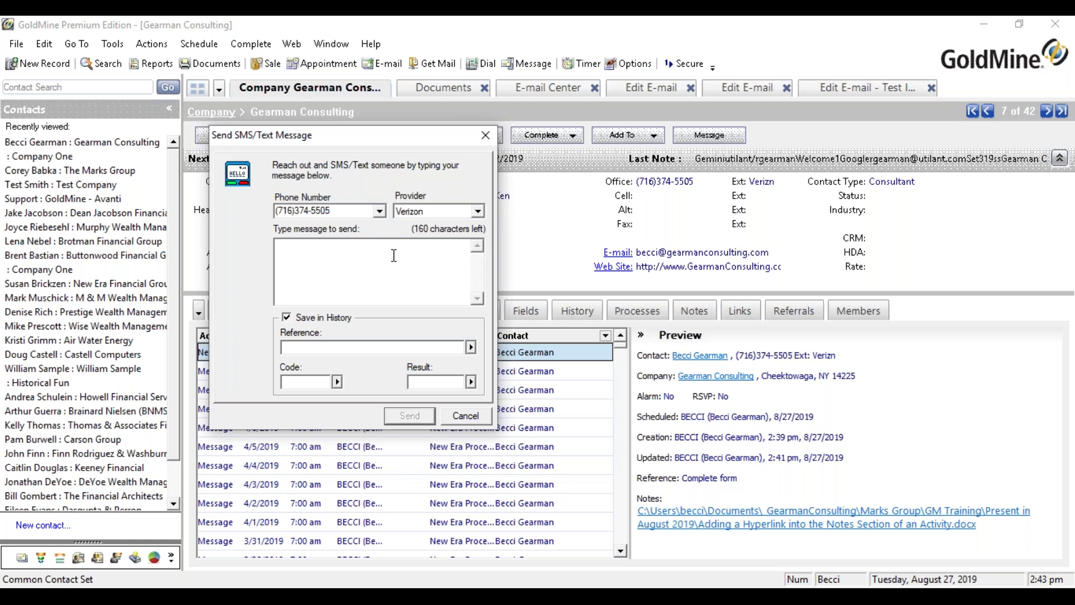
type("This is the message")
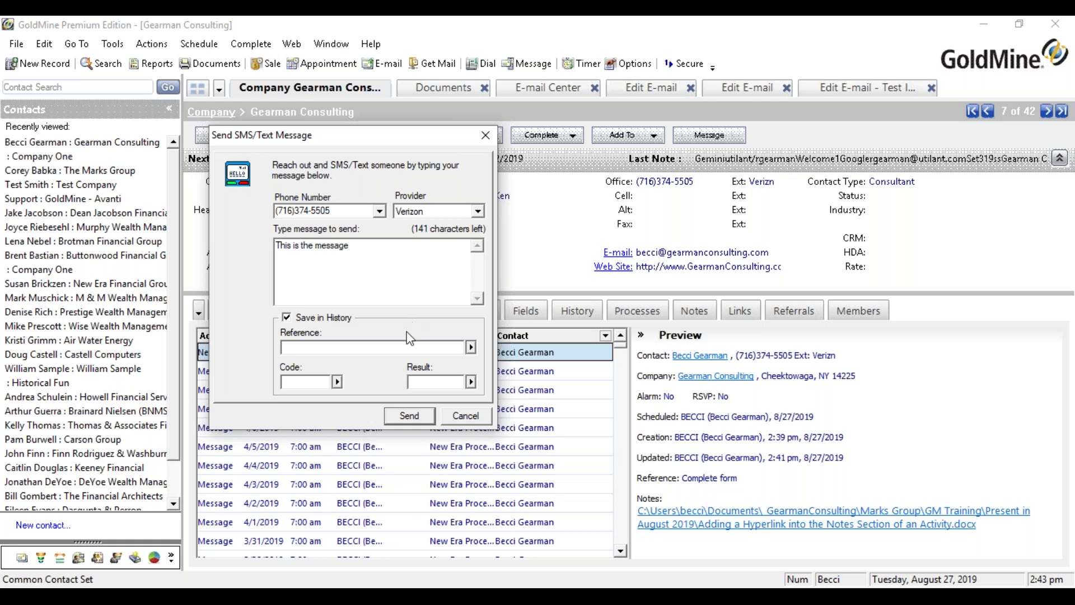
left_click(393, 348)
type("Text - Appt reminder")
left_click(421, 419)
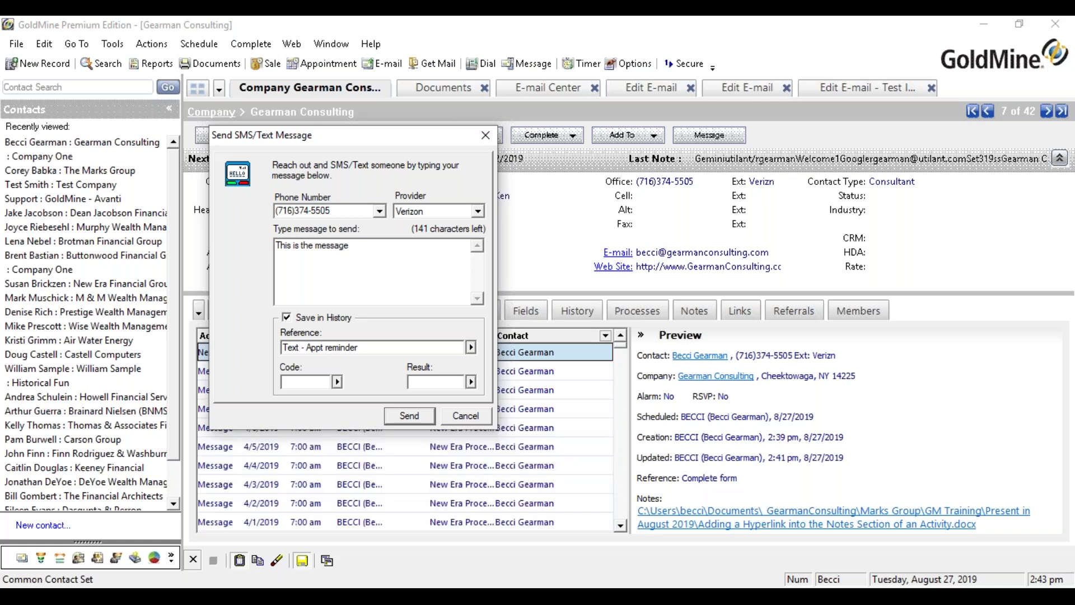
key("Return")
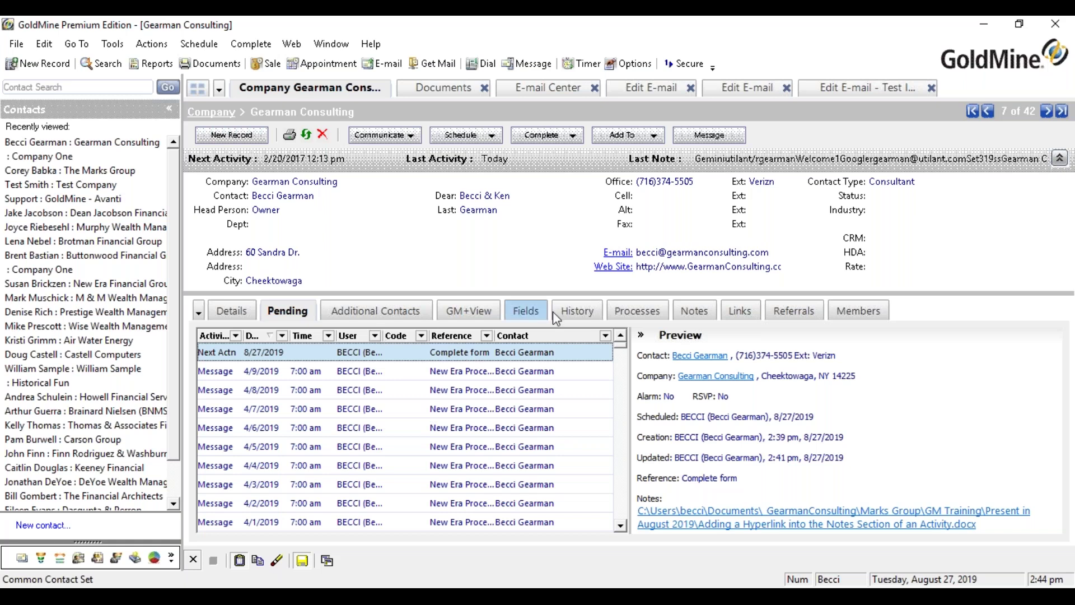
Examine the details and notes of the "Text - Appt reminder" record in the contact's history.
left_click(577, 310)
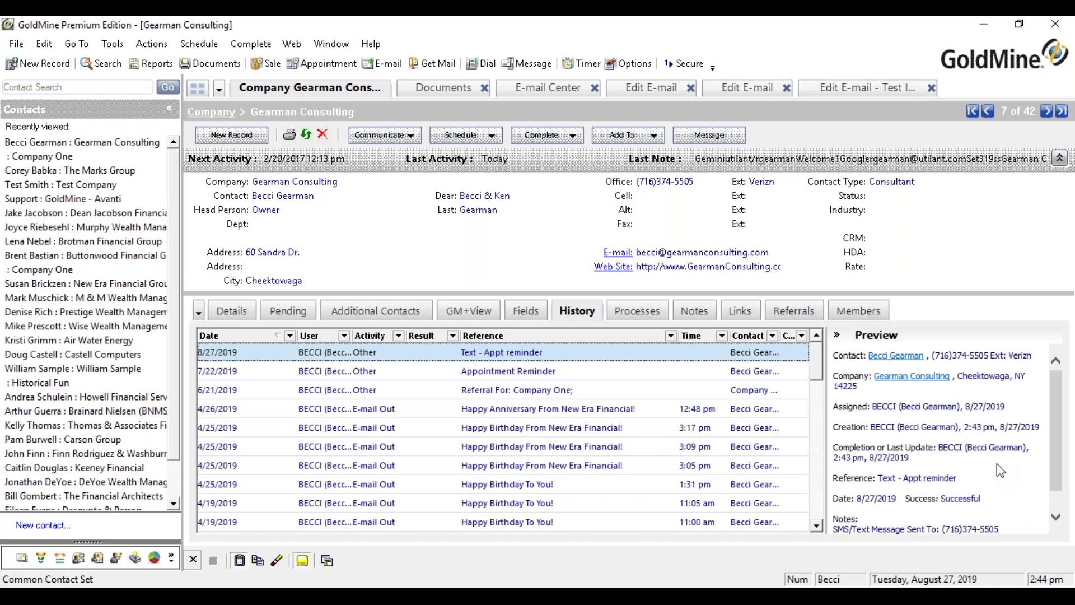
scroll(1054, 411, "down", 1)
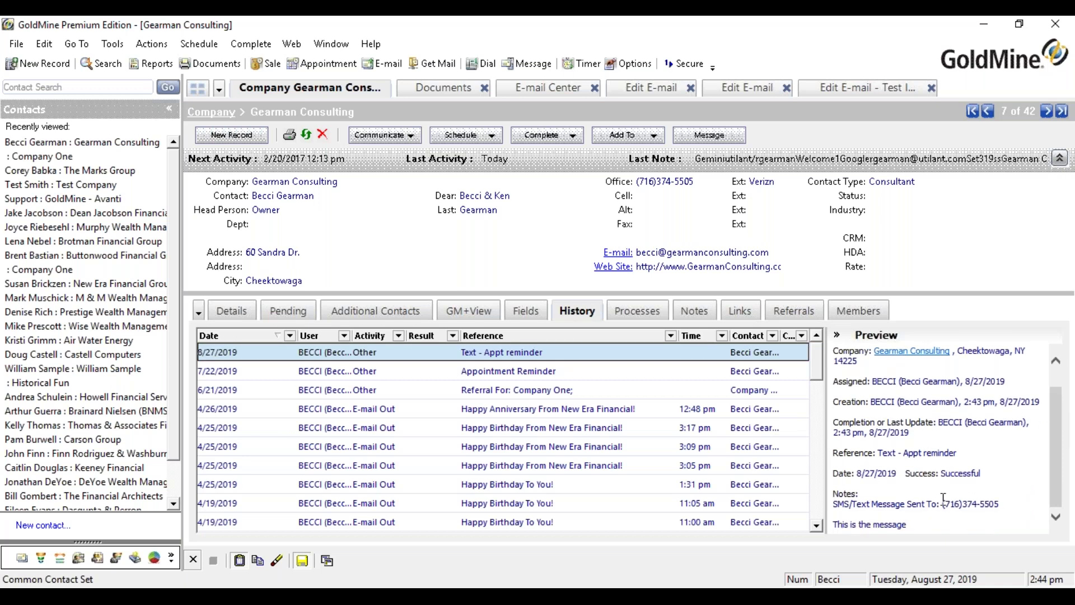